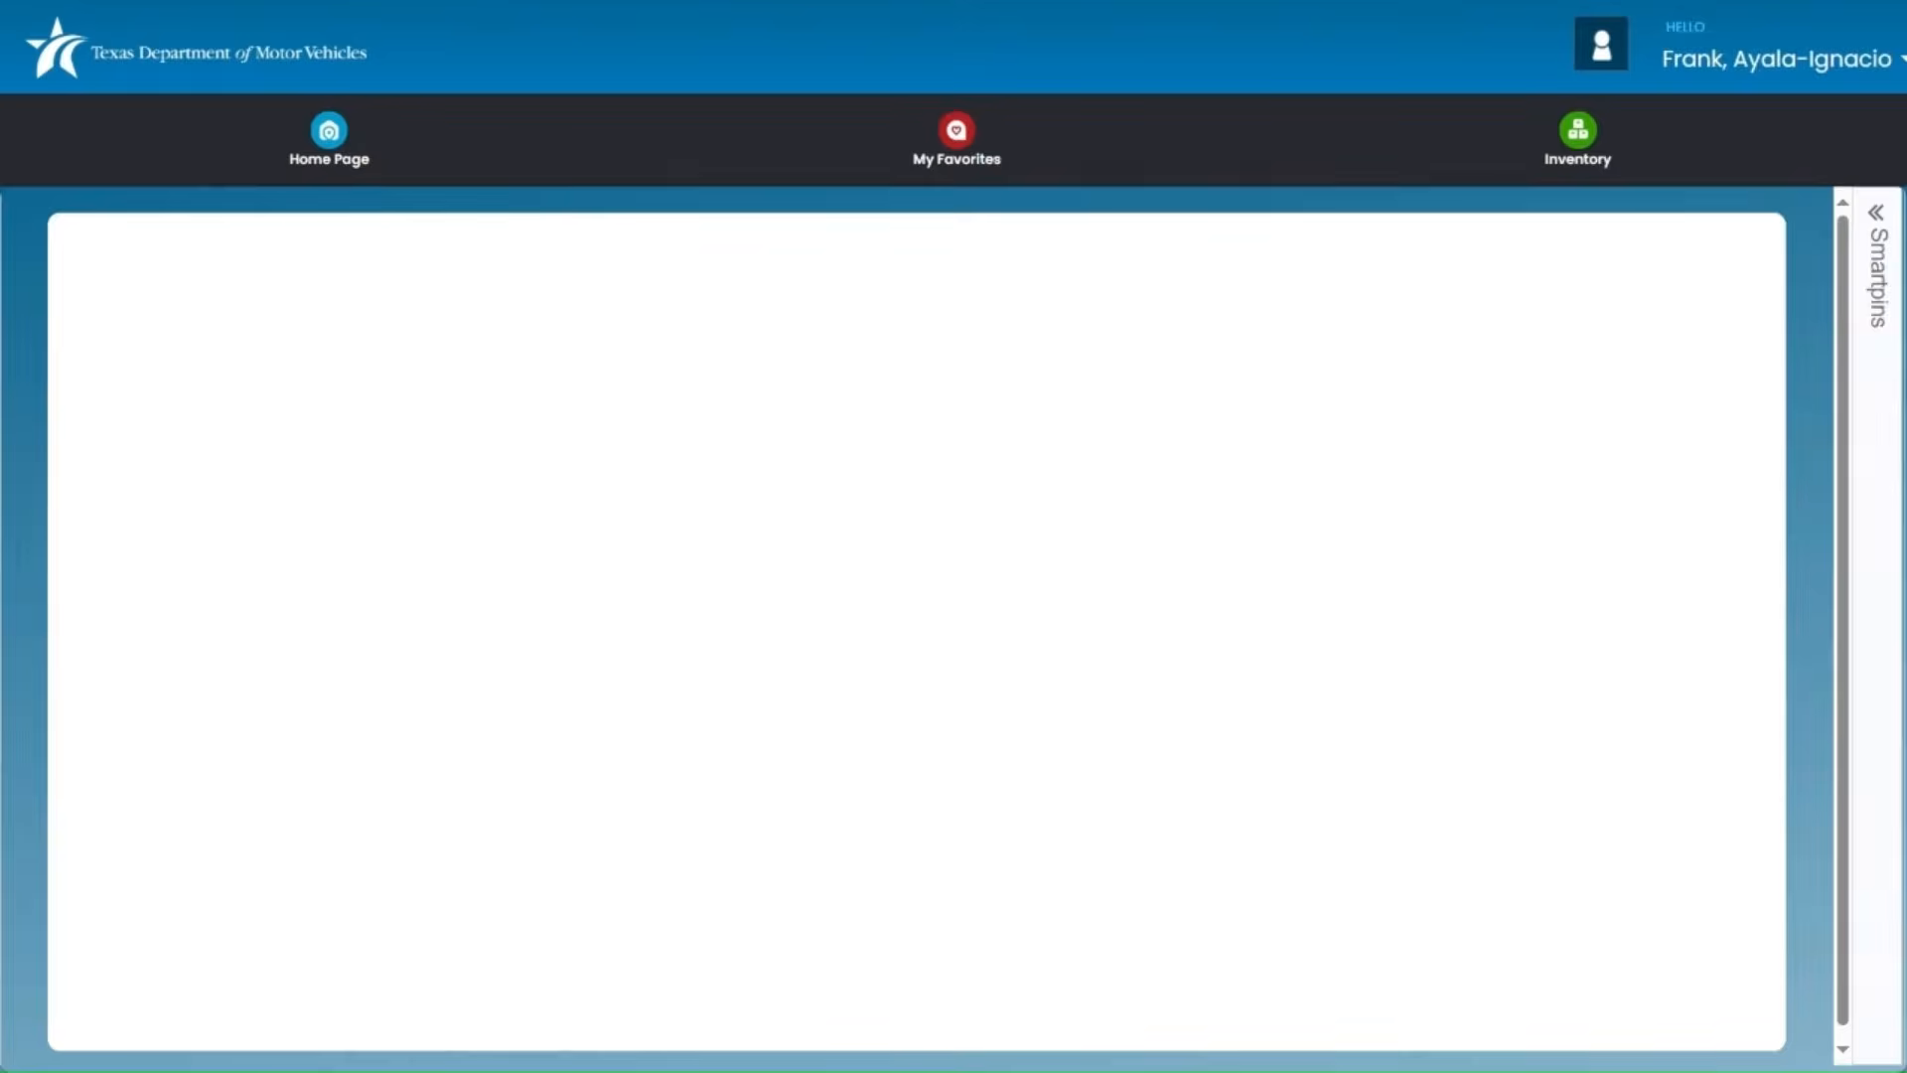
Open the inventory viewing page, enter P123456 as the inventory location, and return to the home page.
{"action": "mouse_move", "coordinate": [1583, 173]}
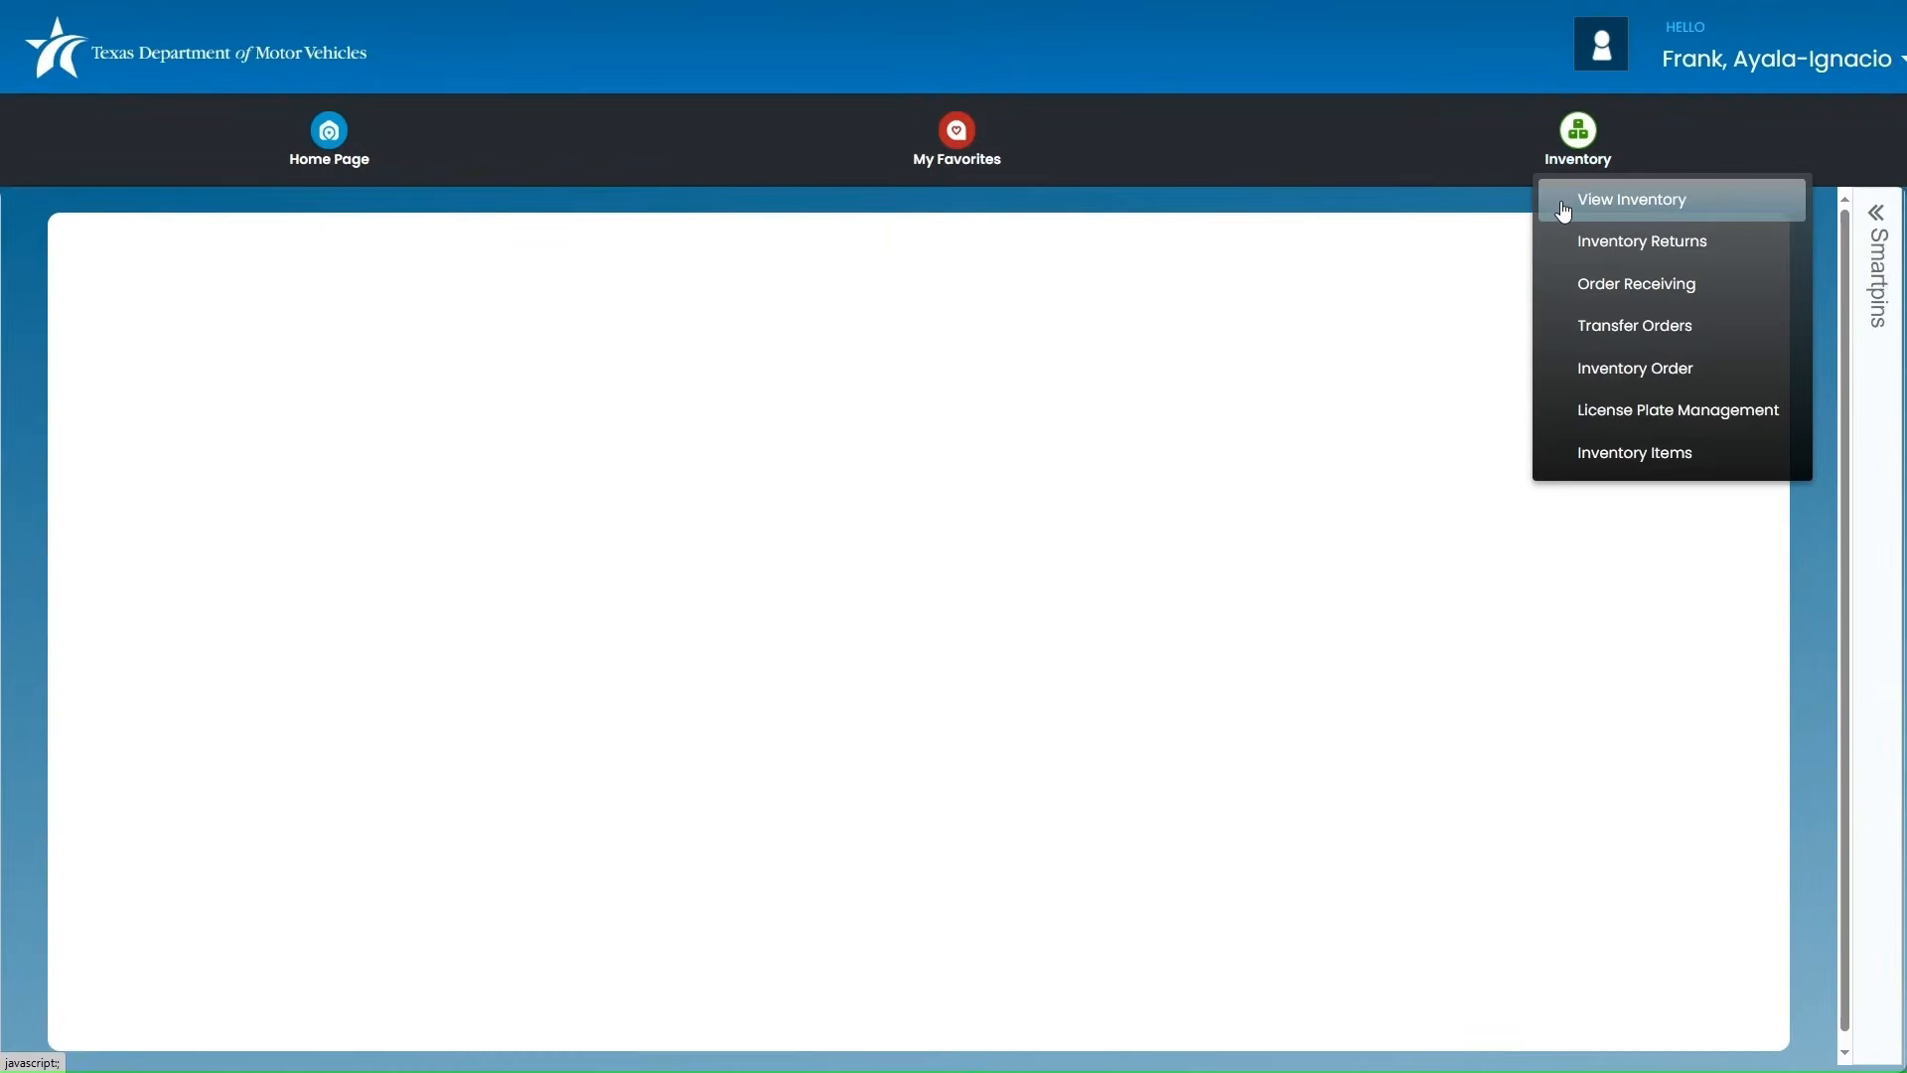
{"action": "left_click", "coordinate": [1563, 208]}
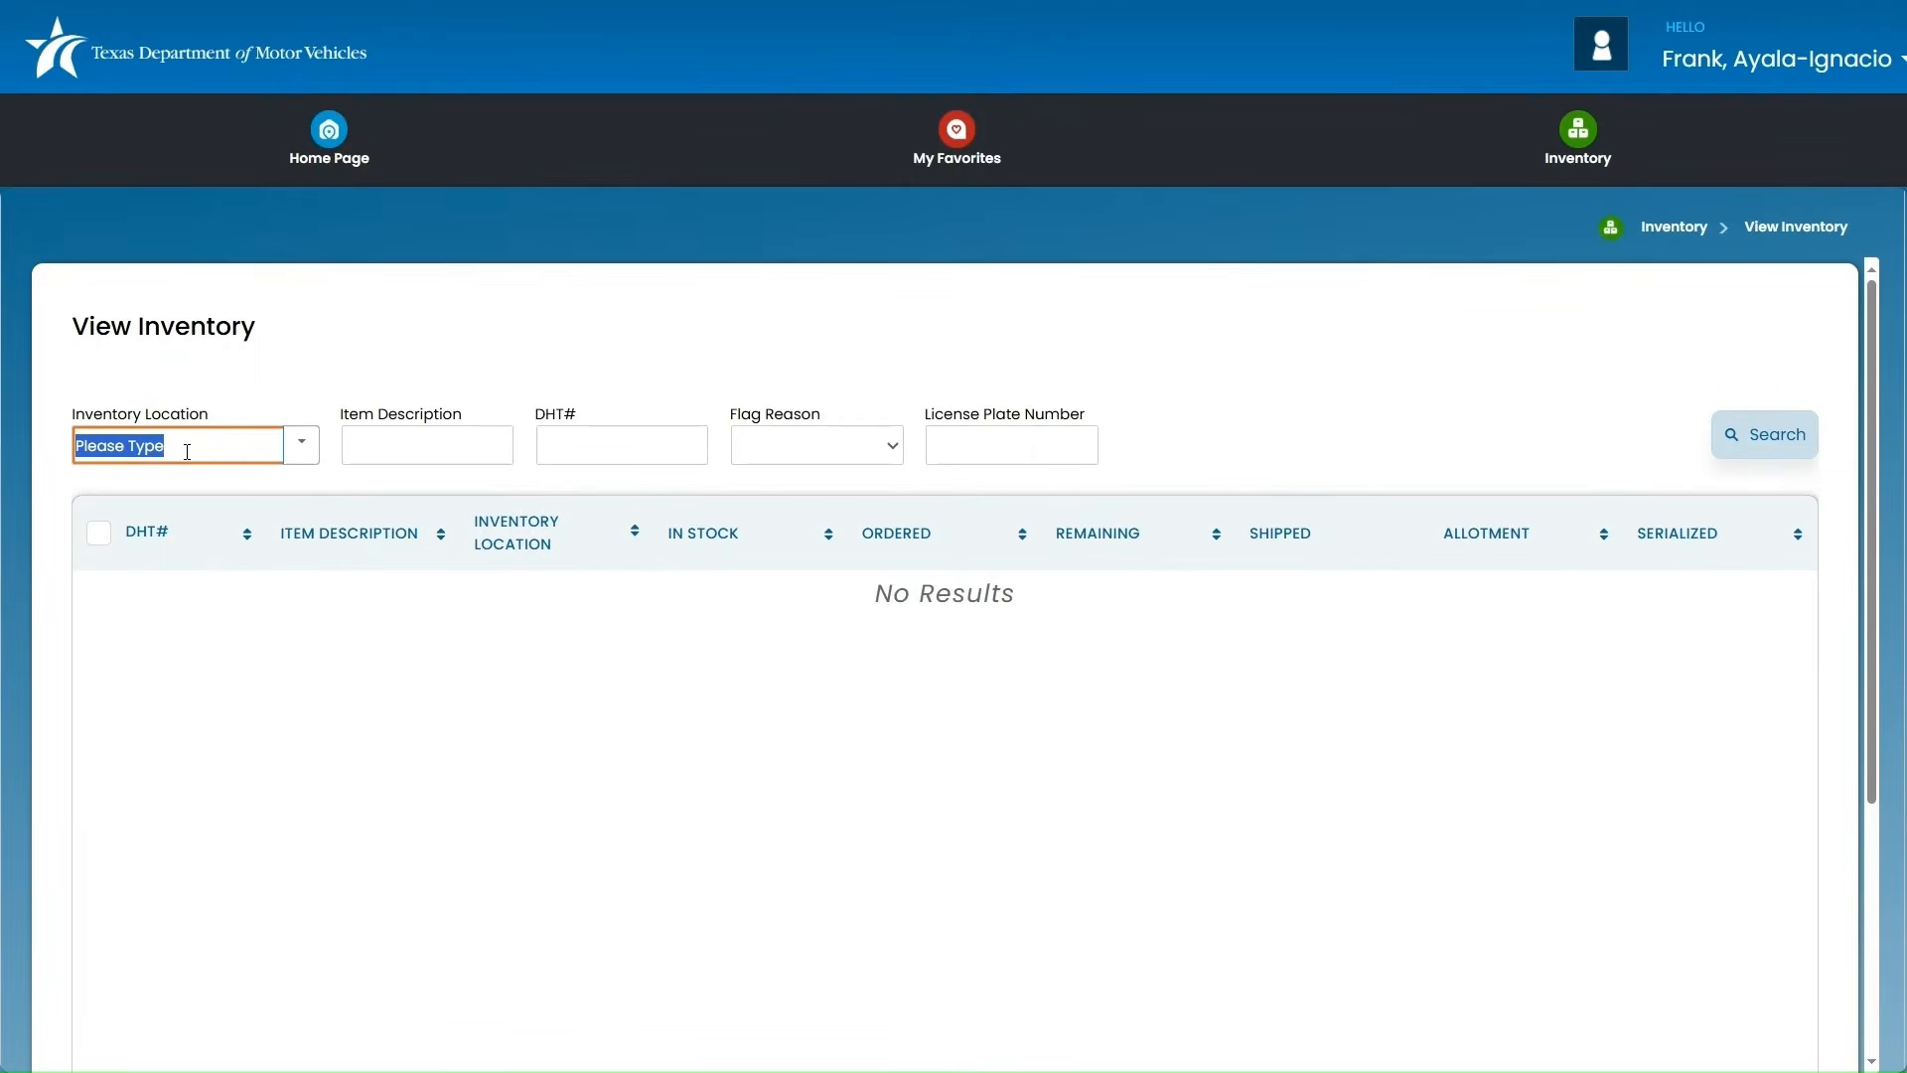
{"action": "type", "text": "P123456"}
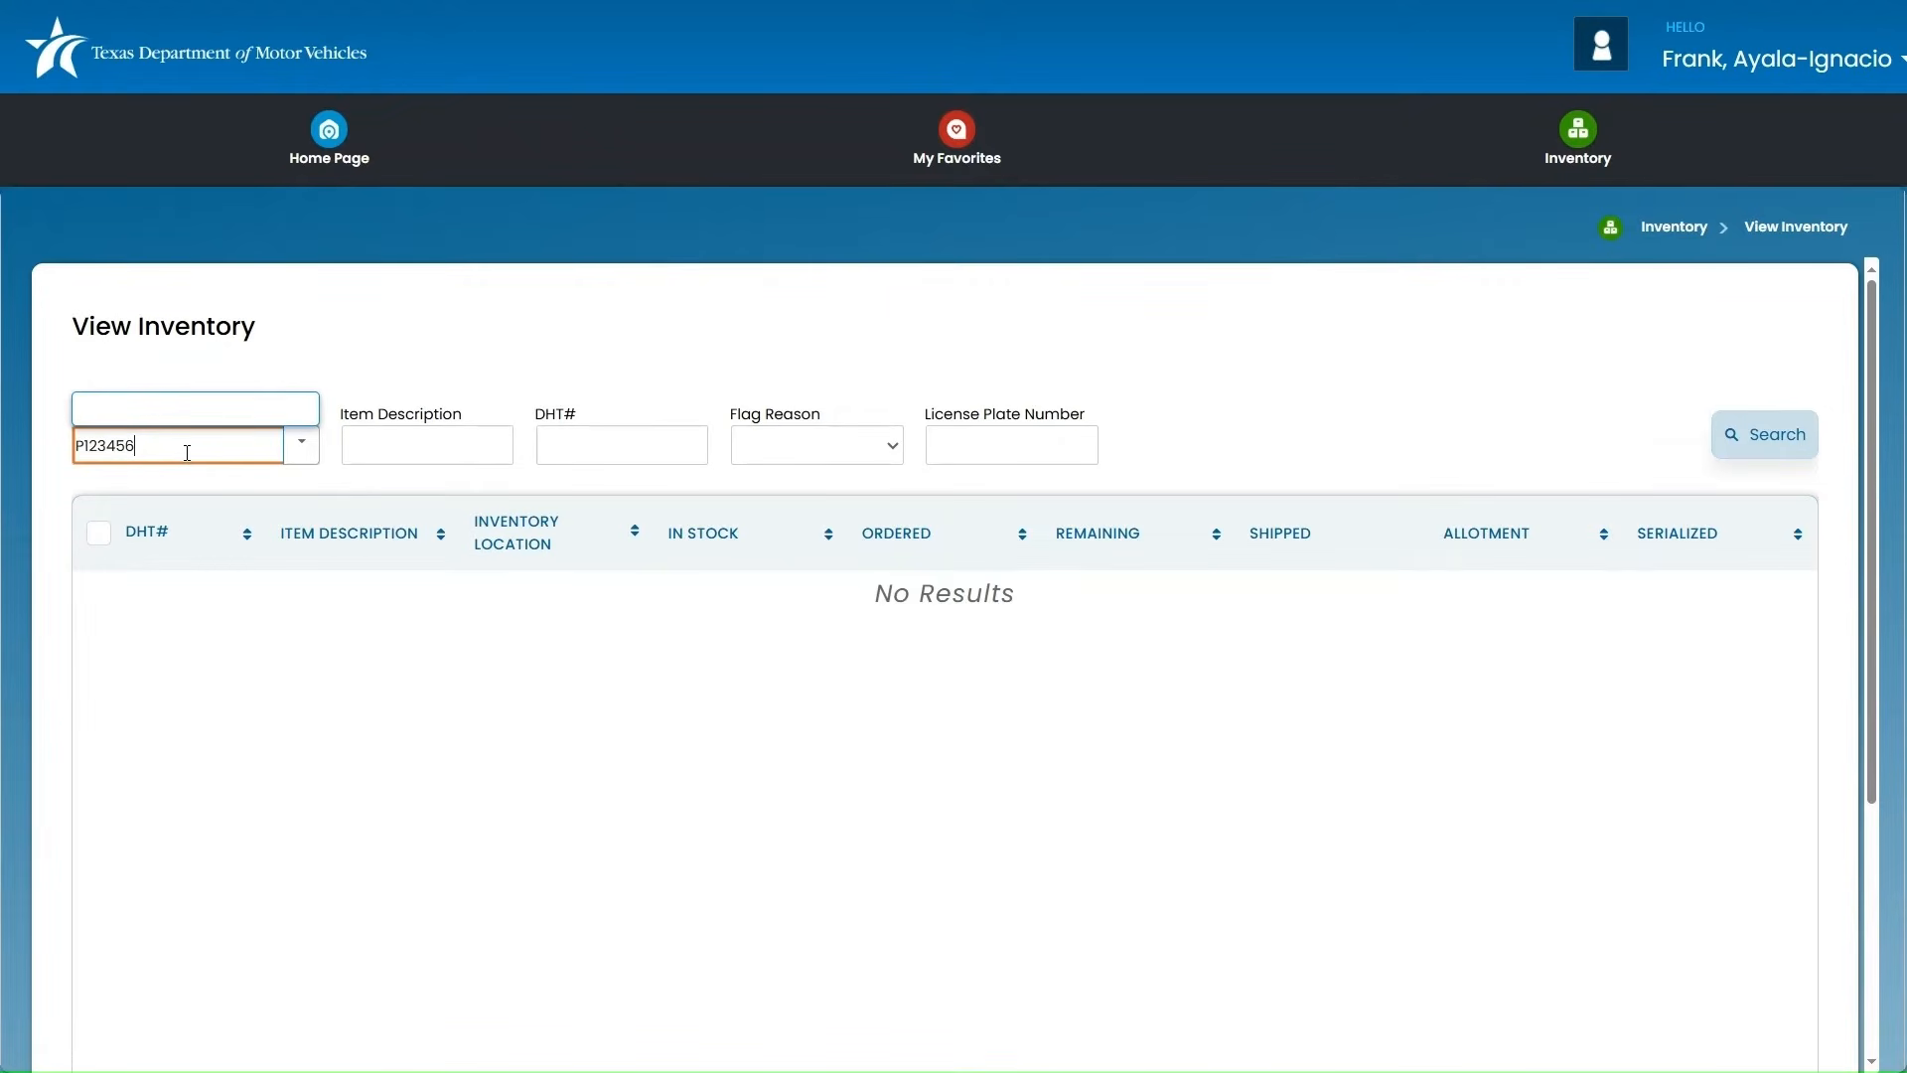
{"action": "left_click", "coordinate": [338, 161]}
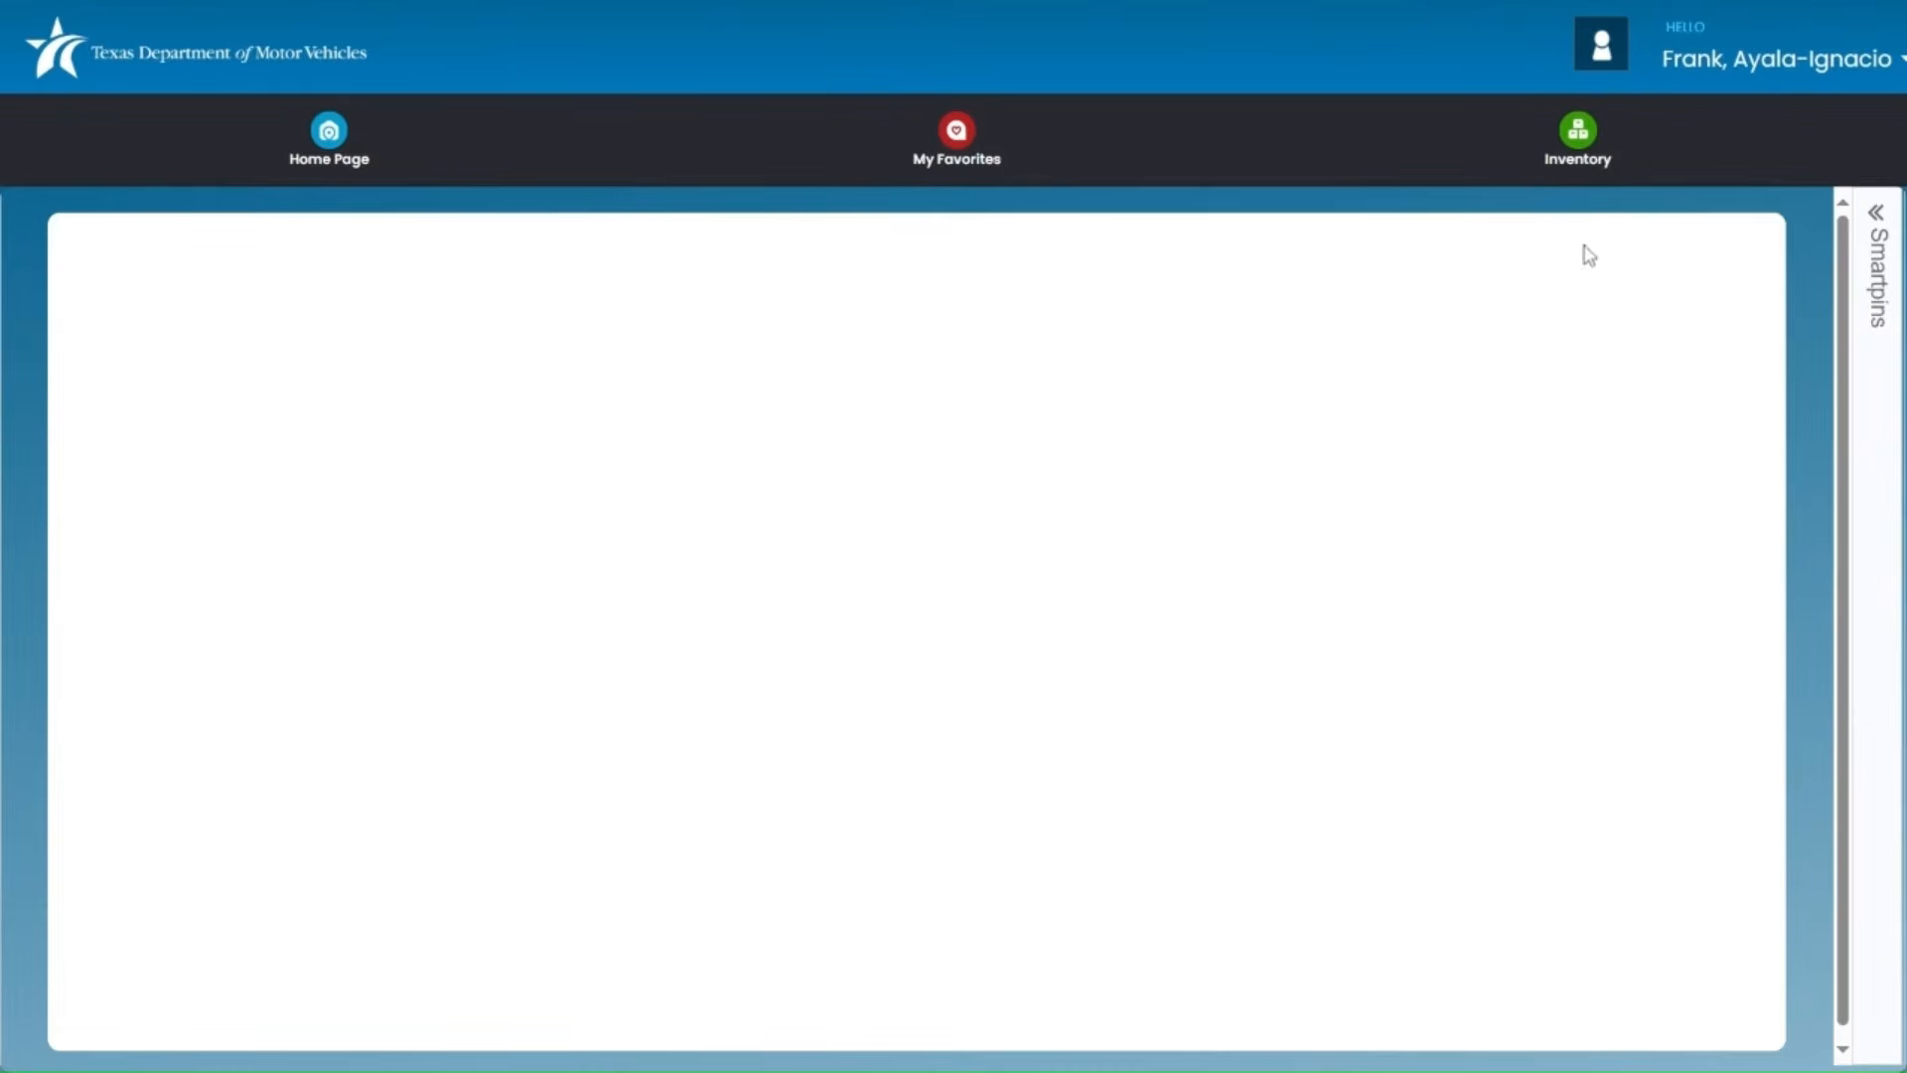
Open the inventory transfer orders and start a new transfer order.
{"action": "left_click", "coordinate": [1576, 160]}
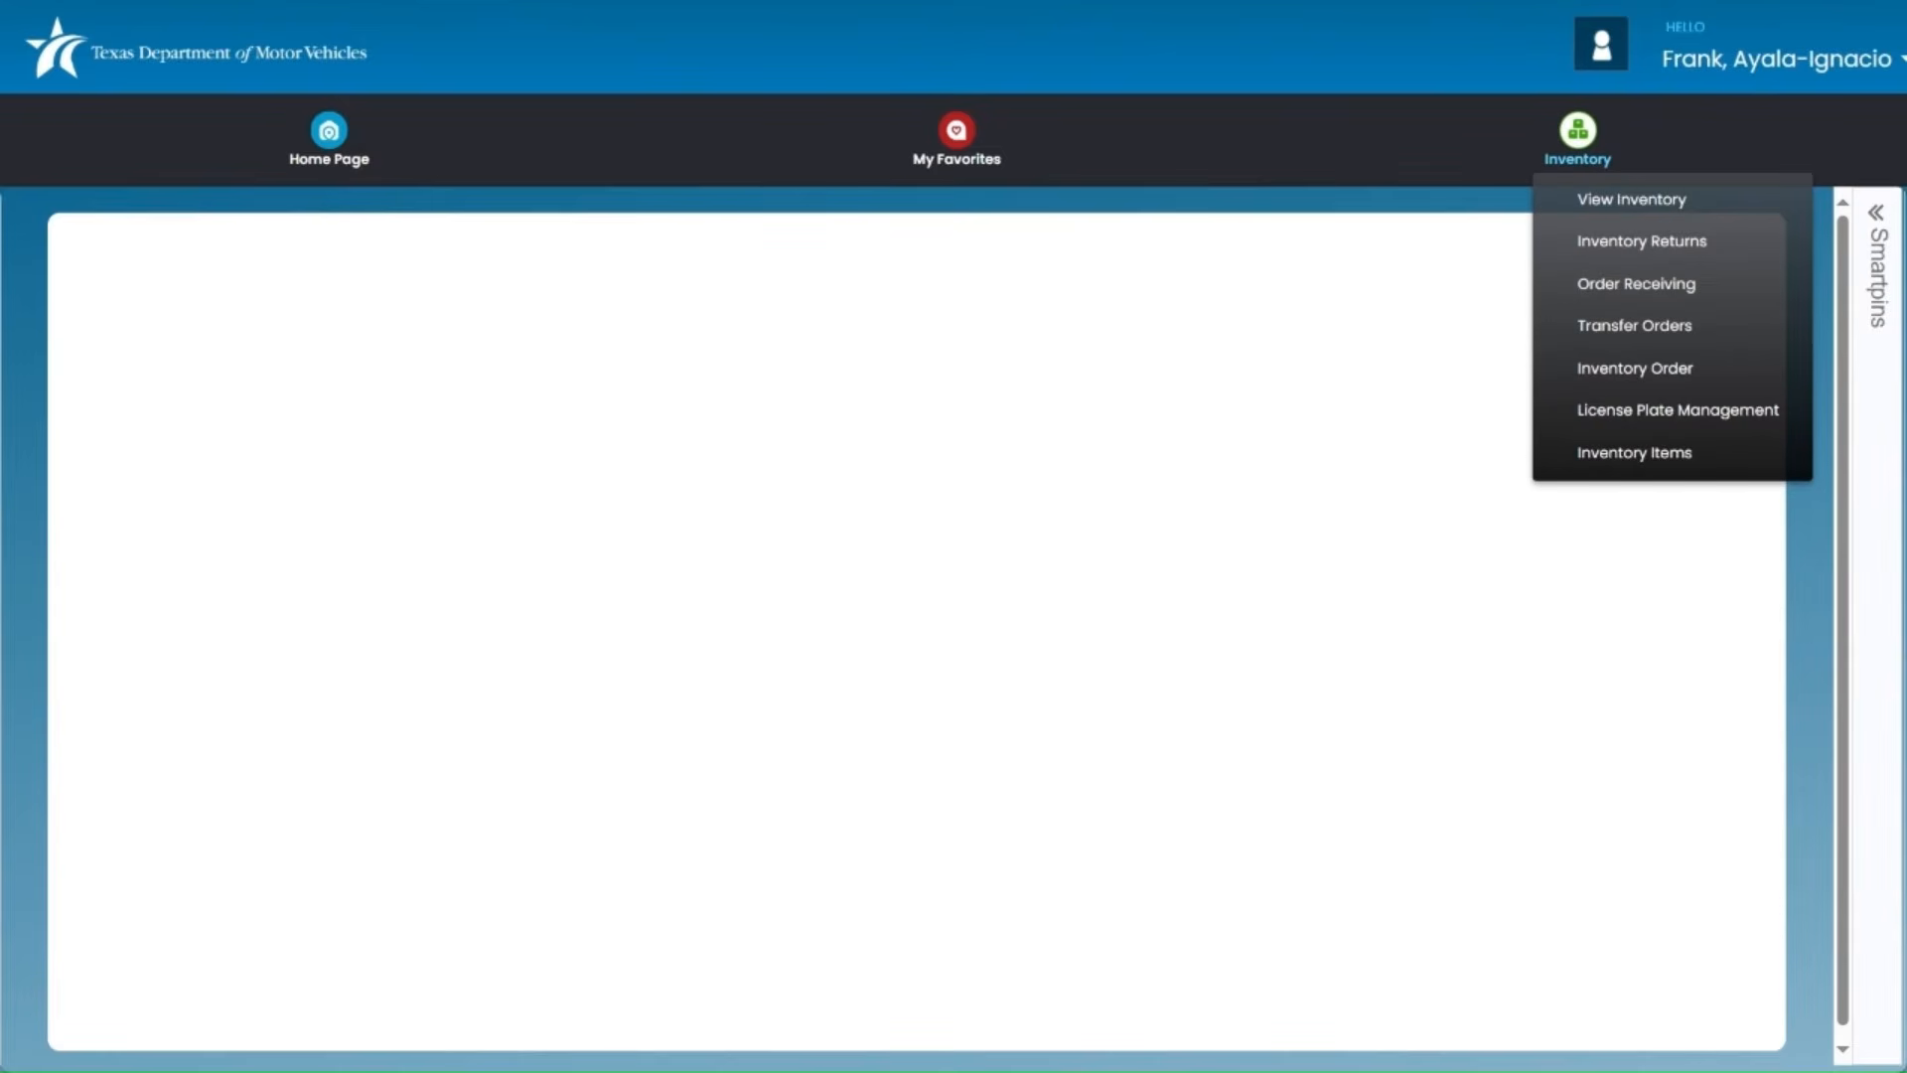
{"action": "left_click", "coordinate": [1644, 328]}
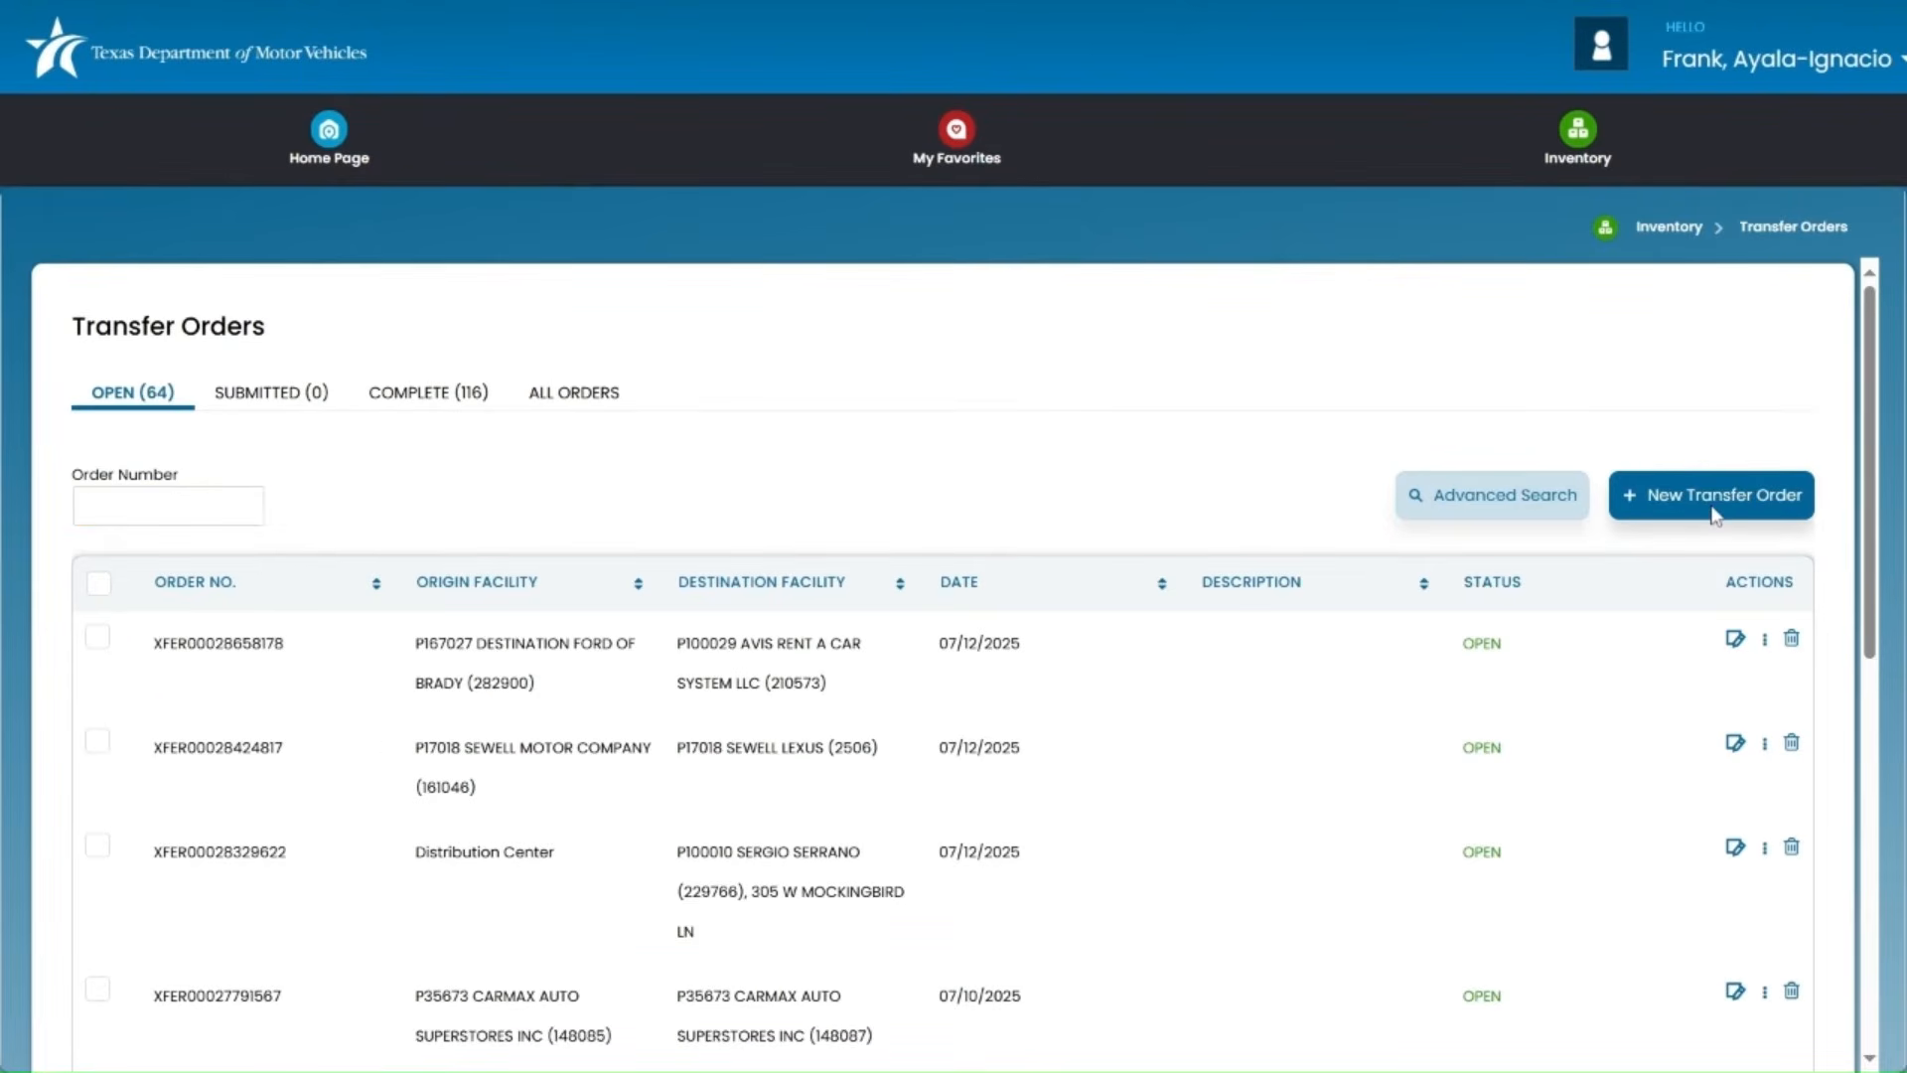
{"action": "left_click", "coordinate": [1715, 508]}
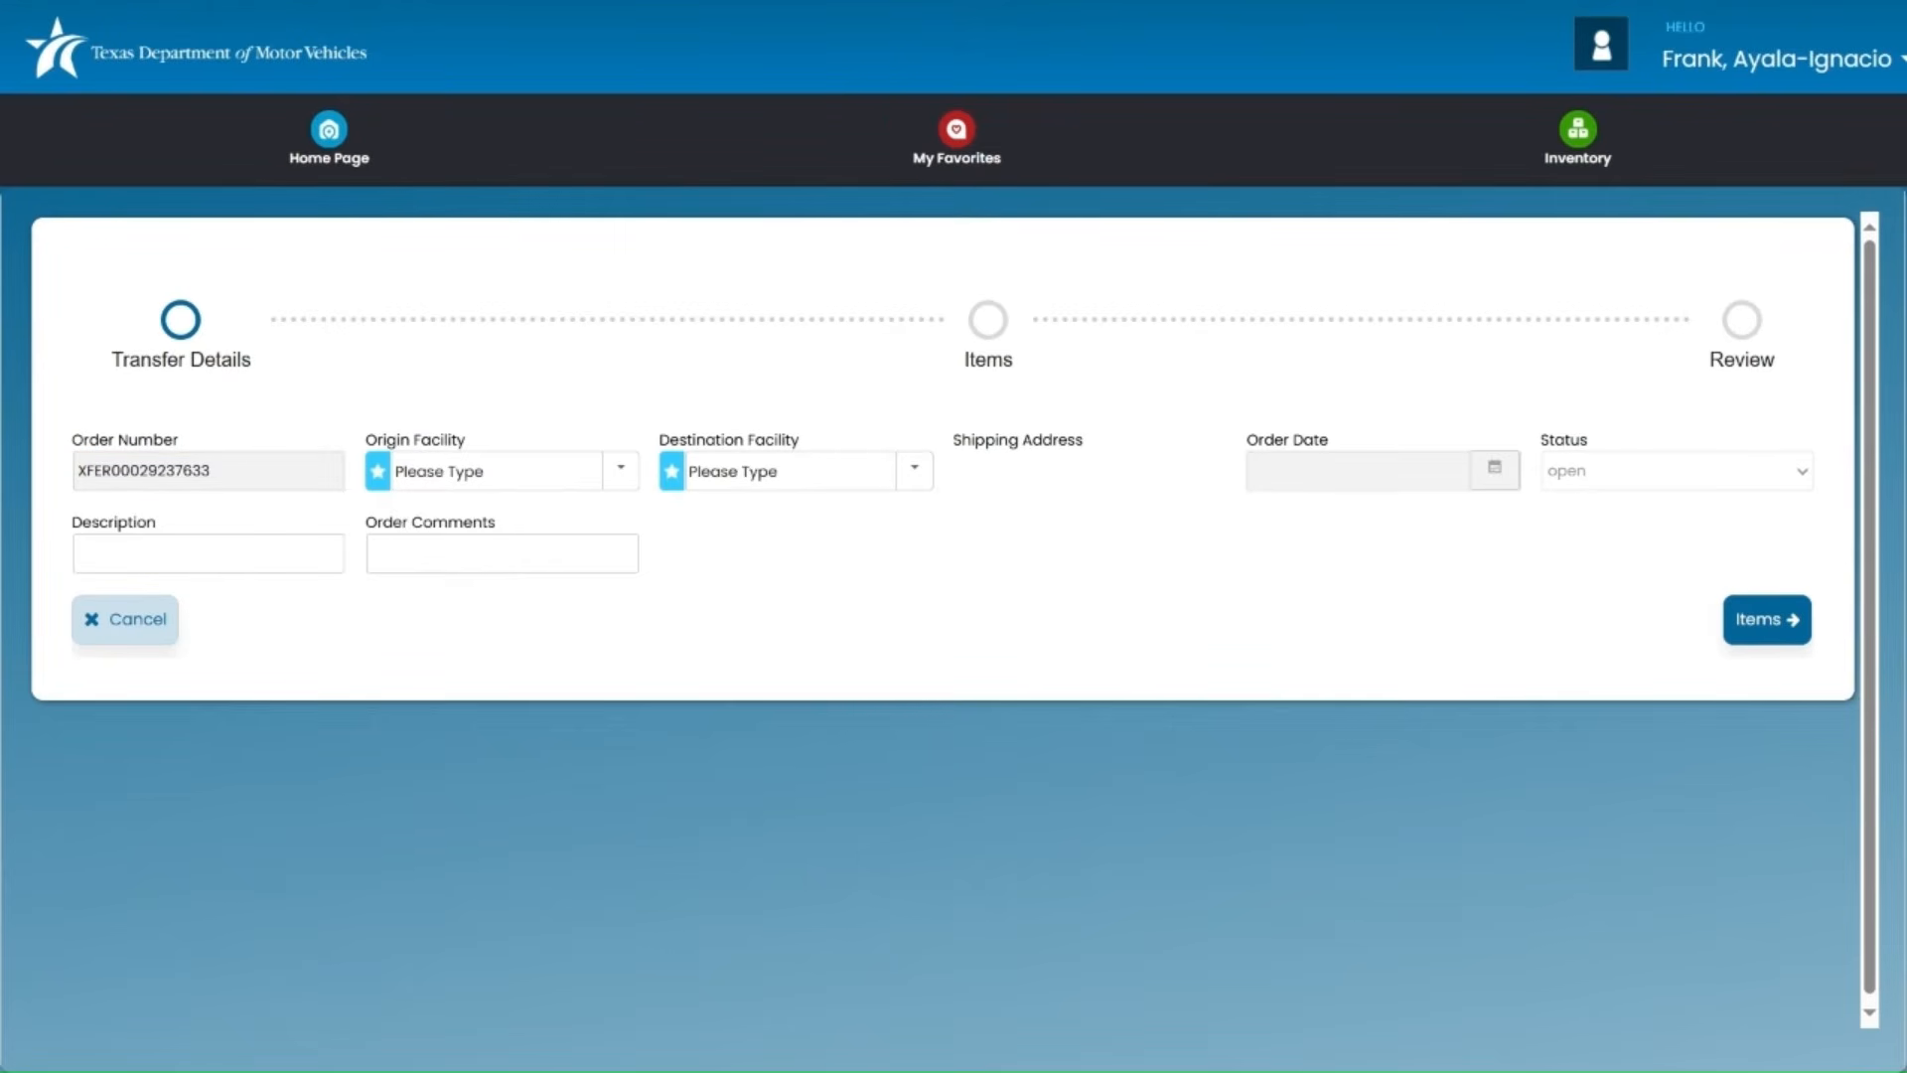
Set the origin facility to P56754 TEXAS KENWORTH CO. (165498) and the destination facility to P56754 MHC KENWORTH-ODESSA (165496).
{"action": "left_click", "coordinate": [497, 470]}
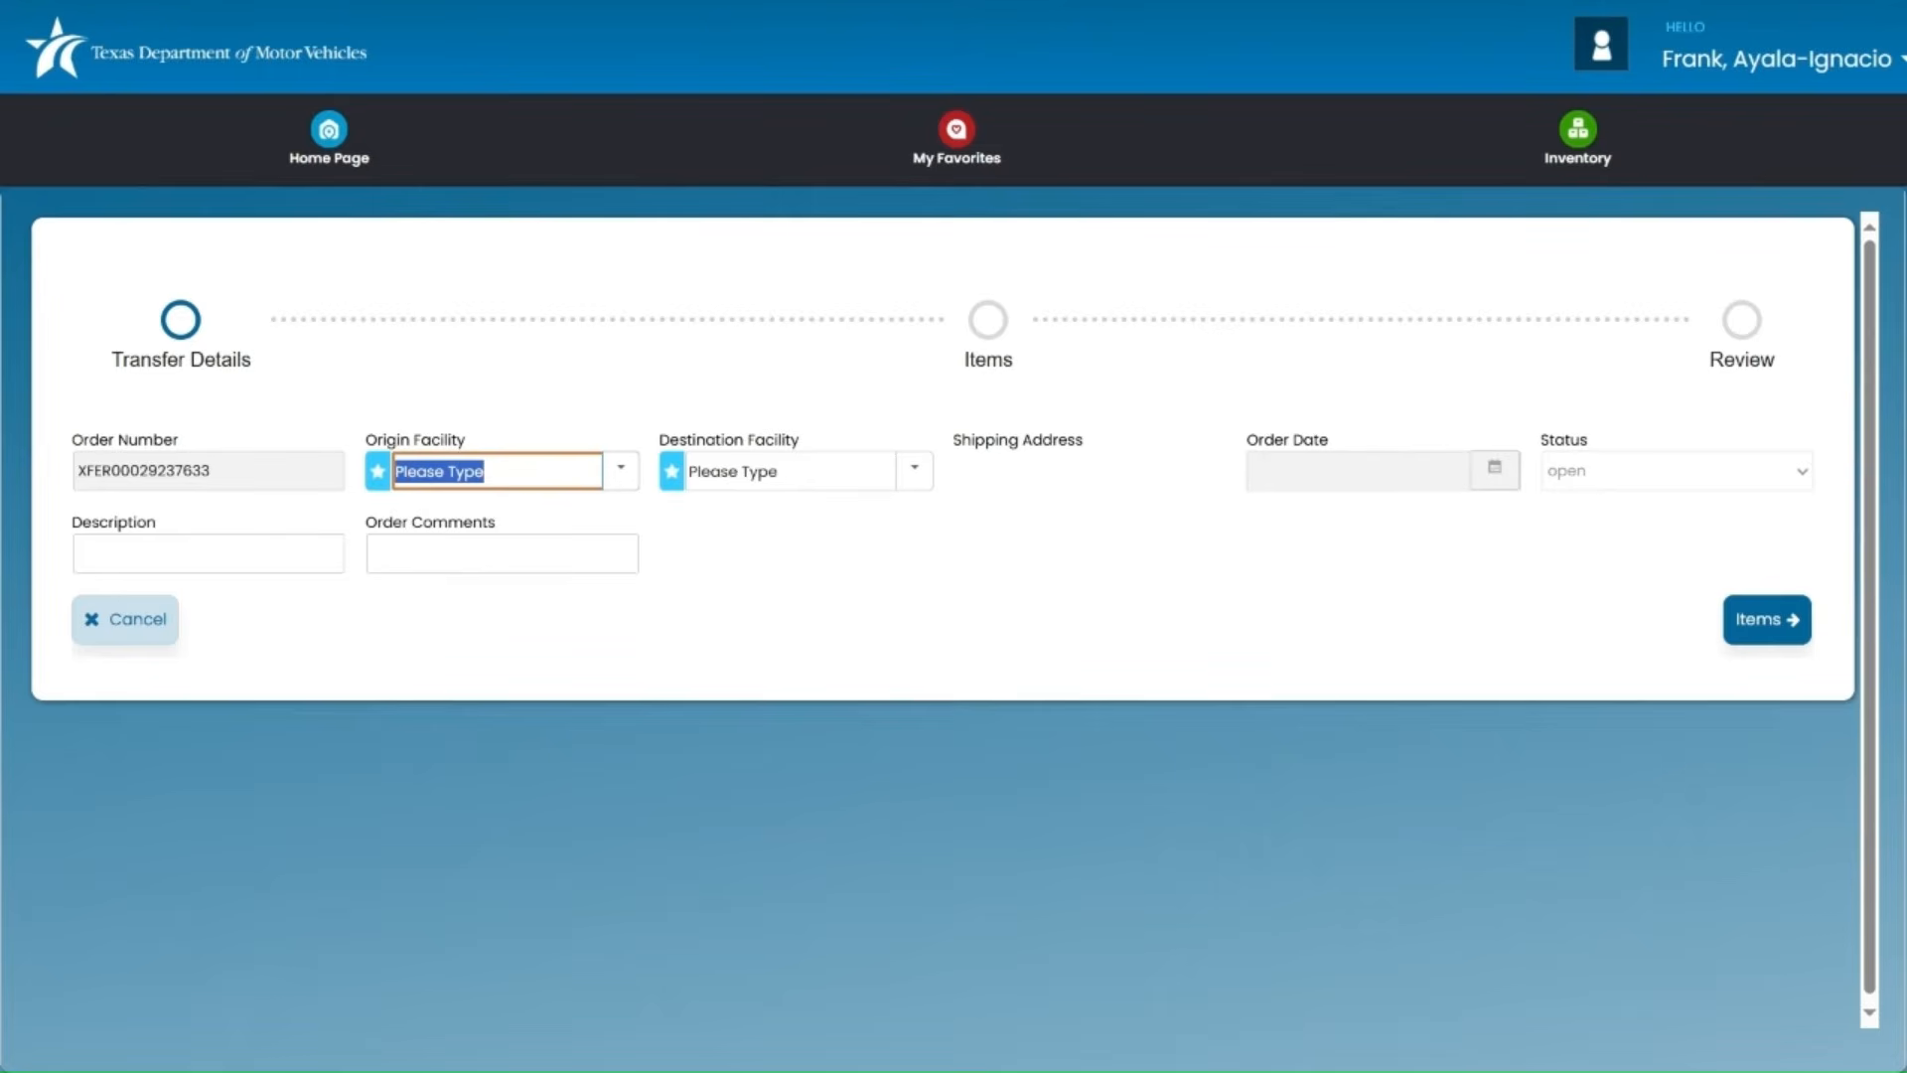
{"action": "type", "text": "P"}
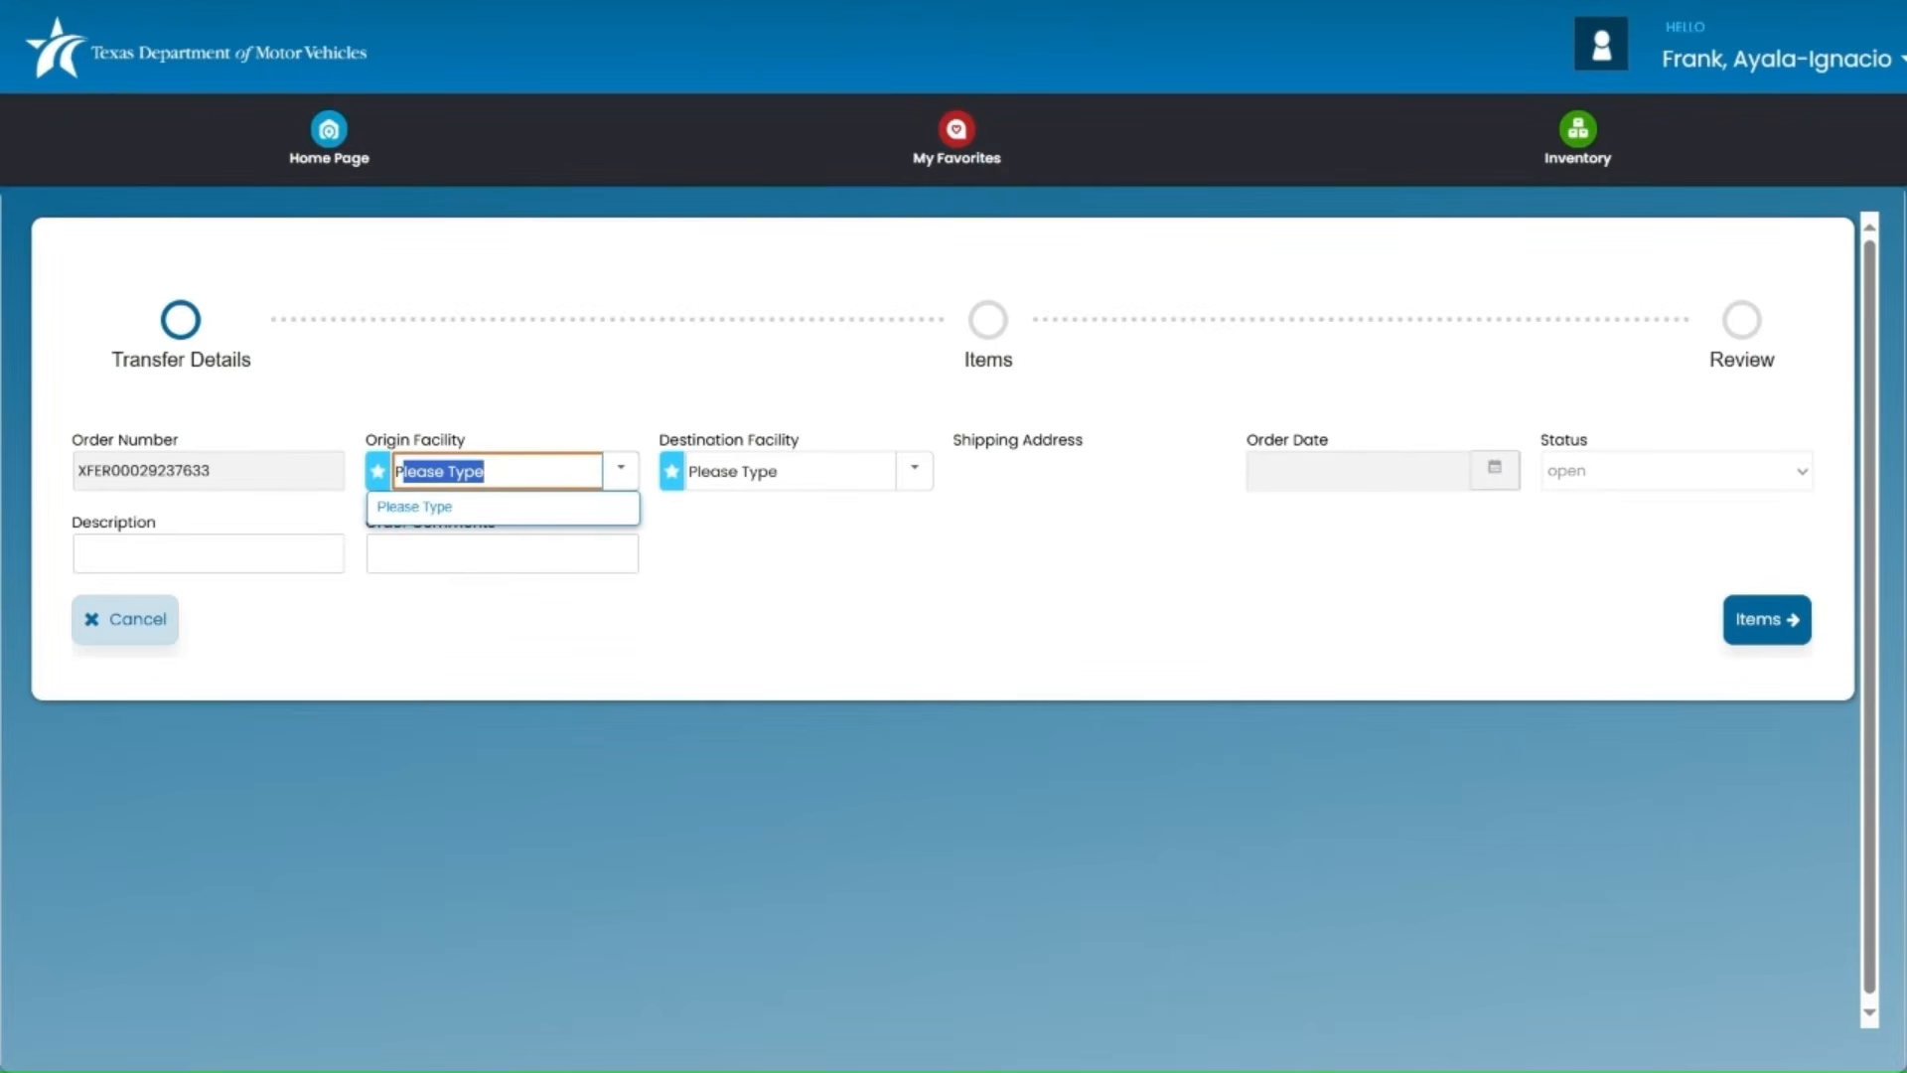
{"action": "type", "text": "56754"}
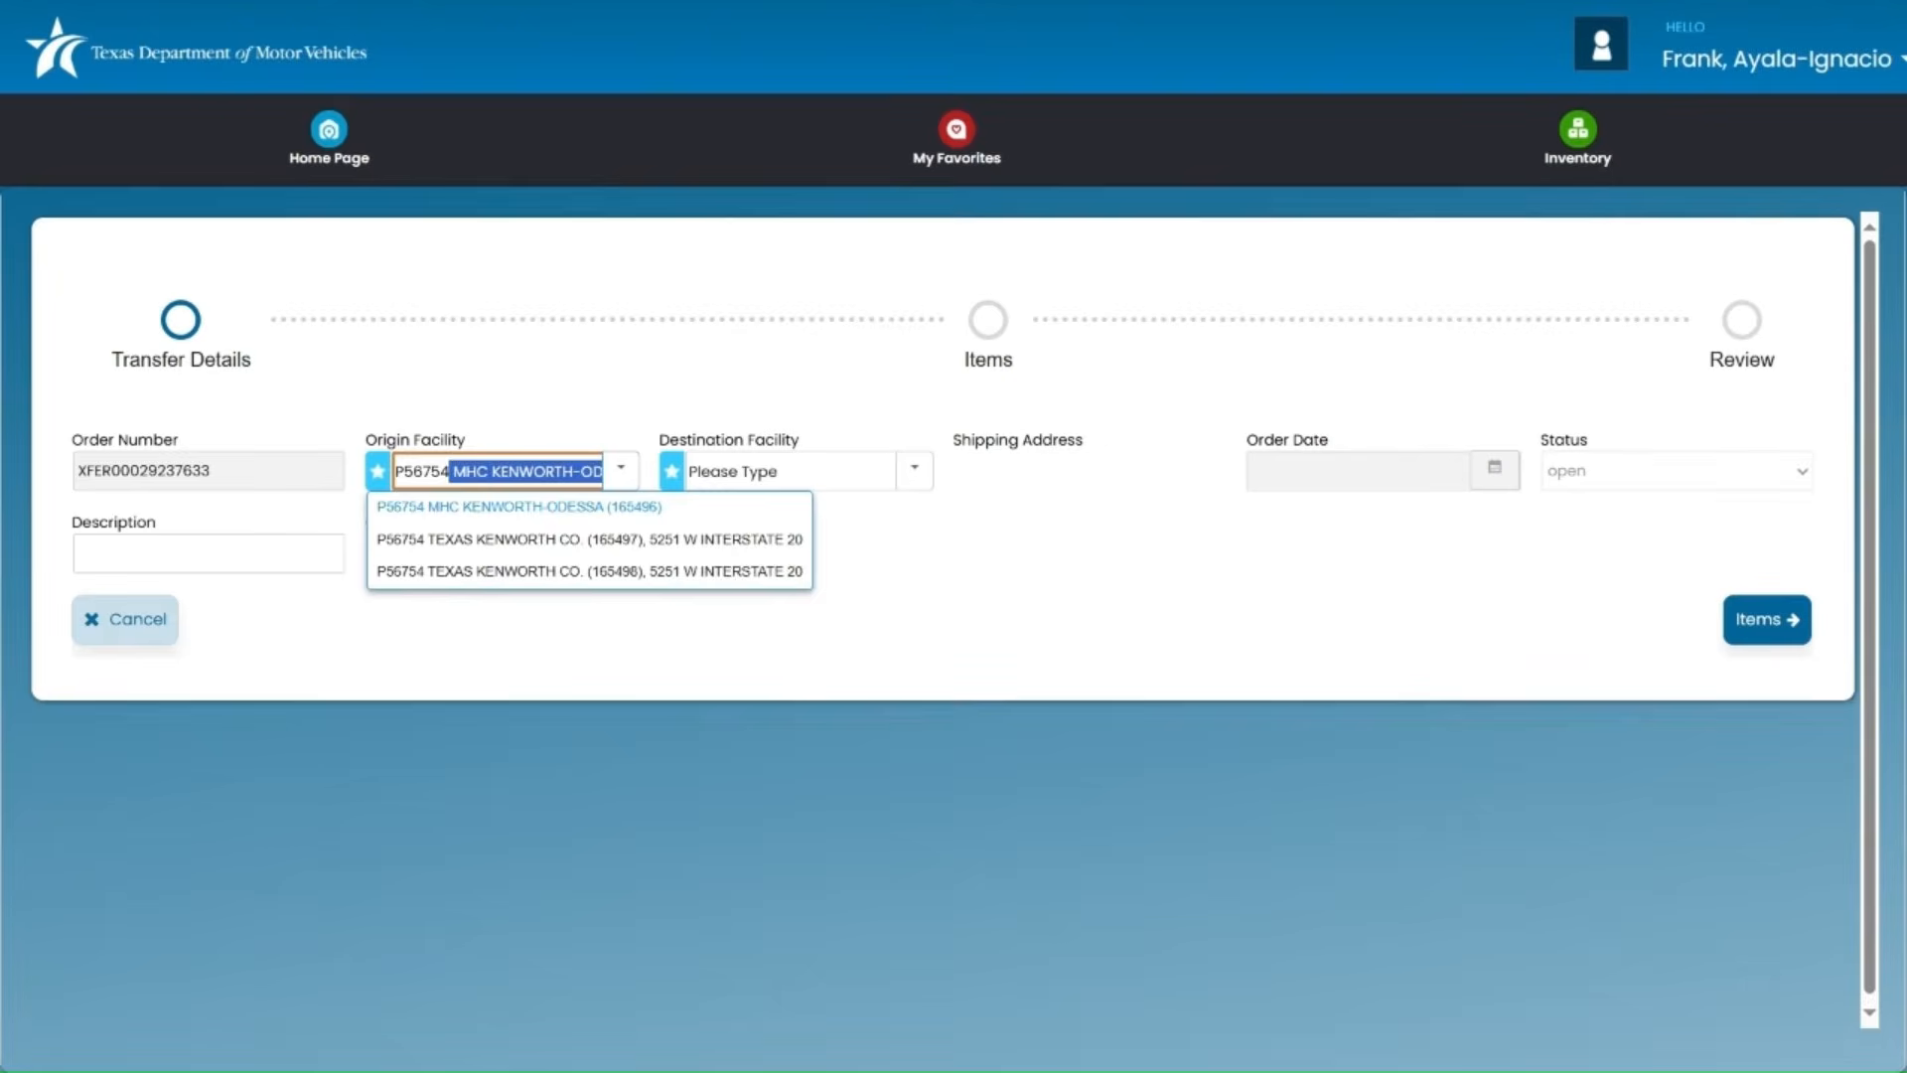
{"action": "key", "text": "Return"}
{"action": "left_click", "coordinate": [794, 470]}
{"action": "type", "text": "P"}
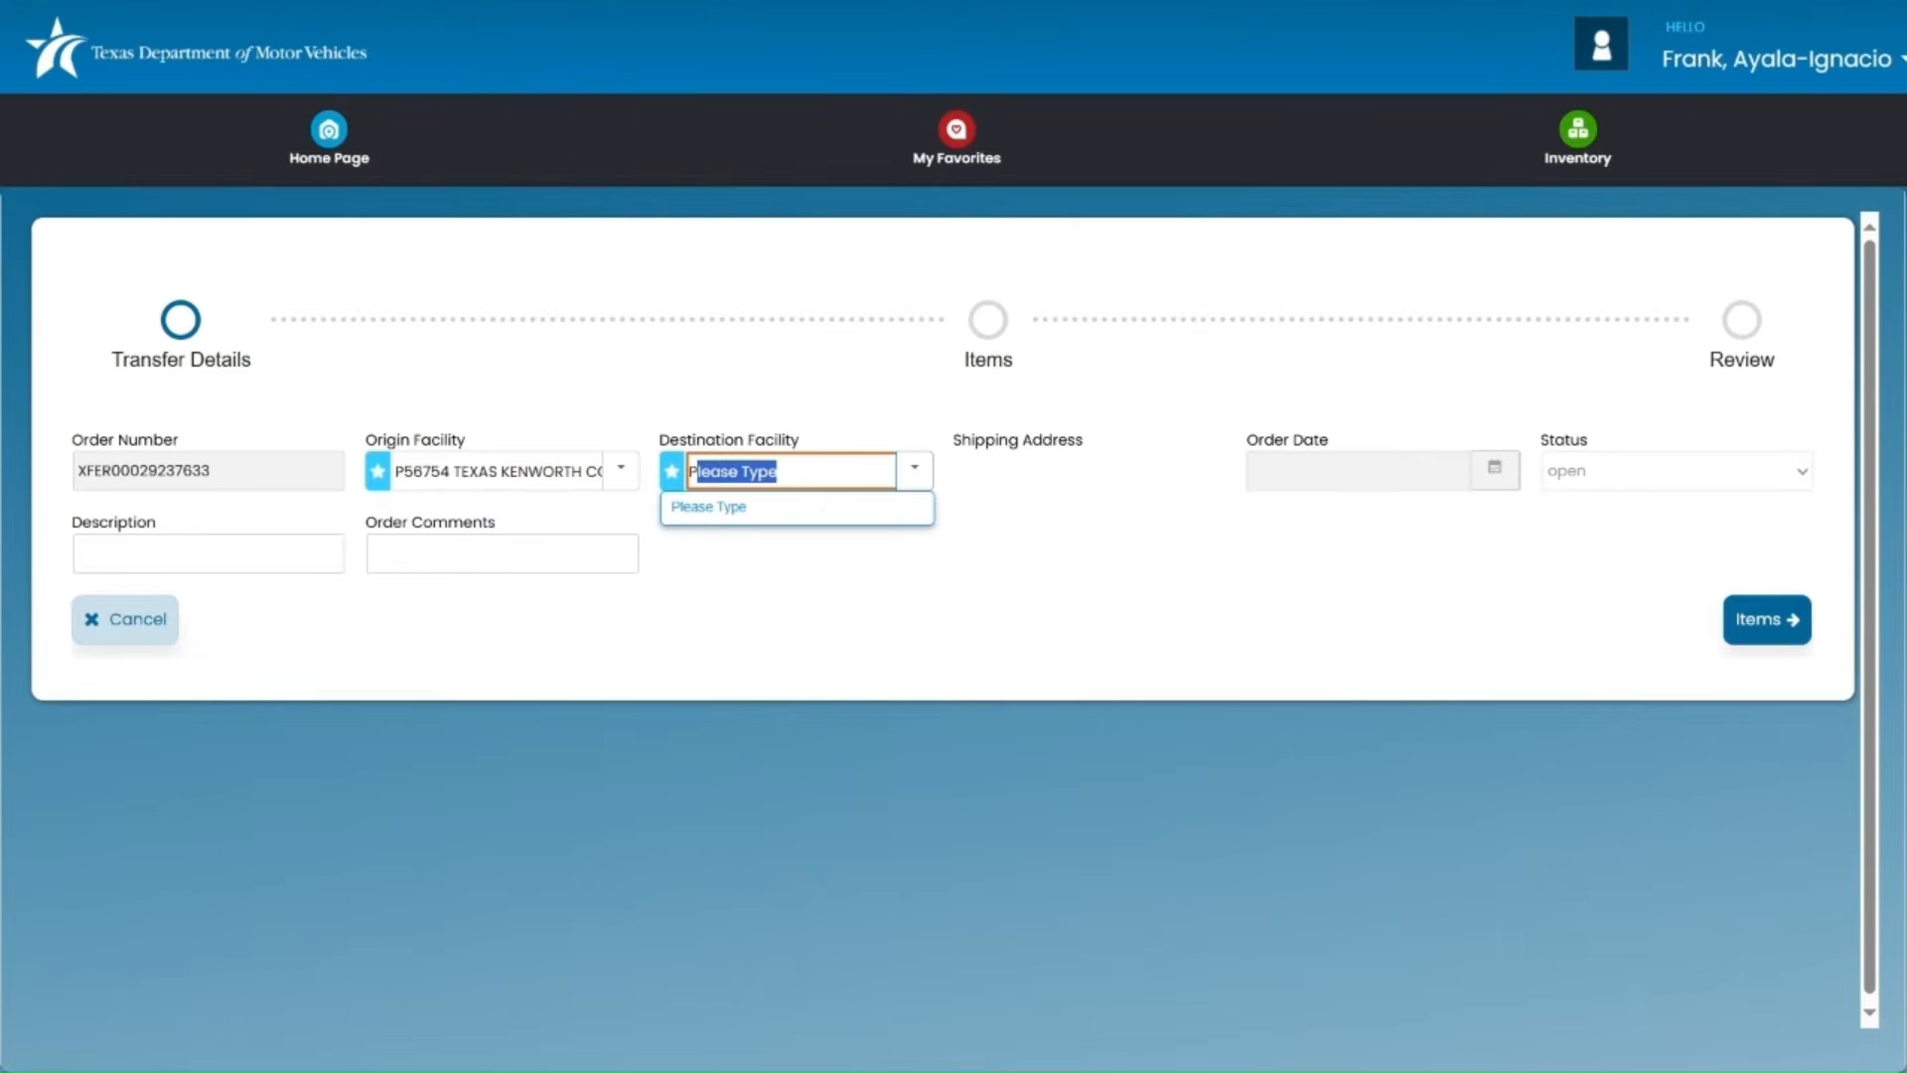
{"action": "type", "text": "56754 MHC KENWORTH-OD"}
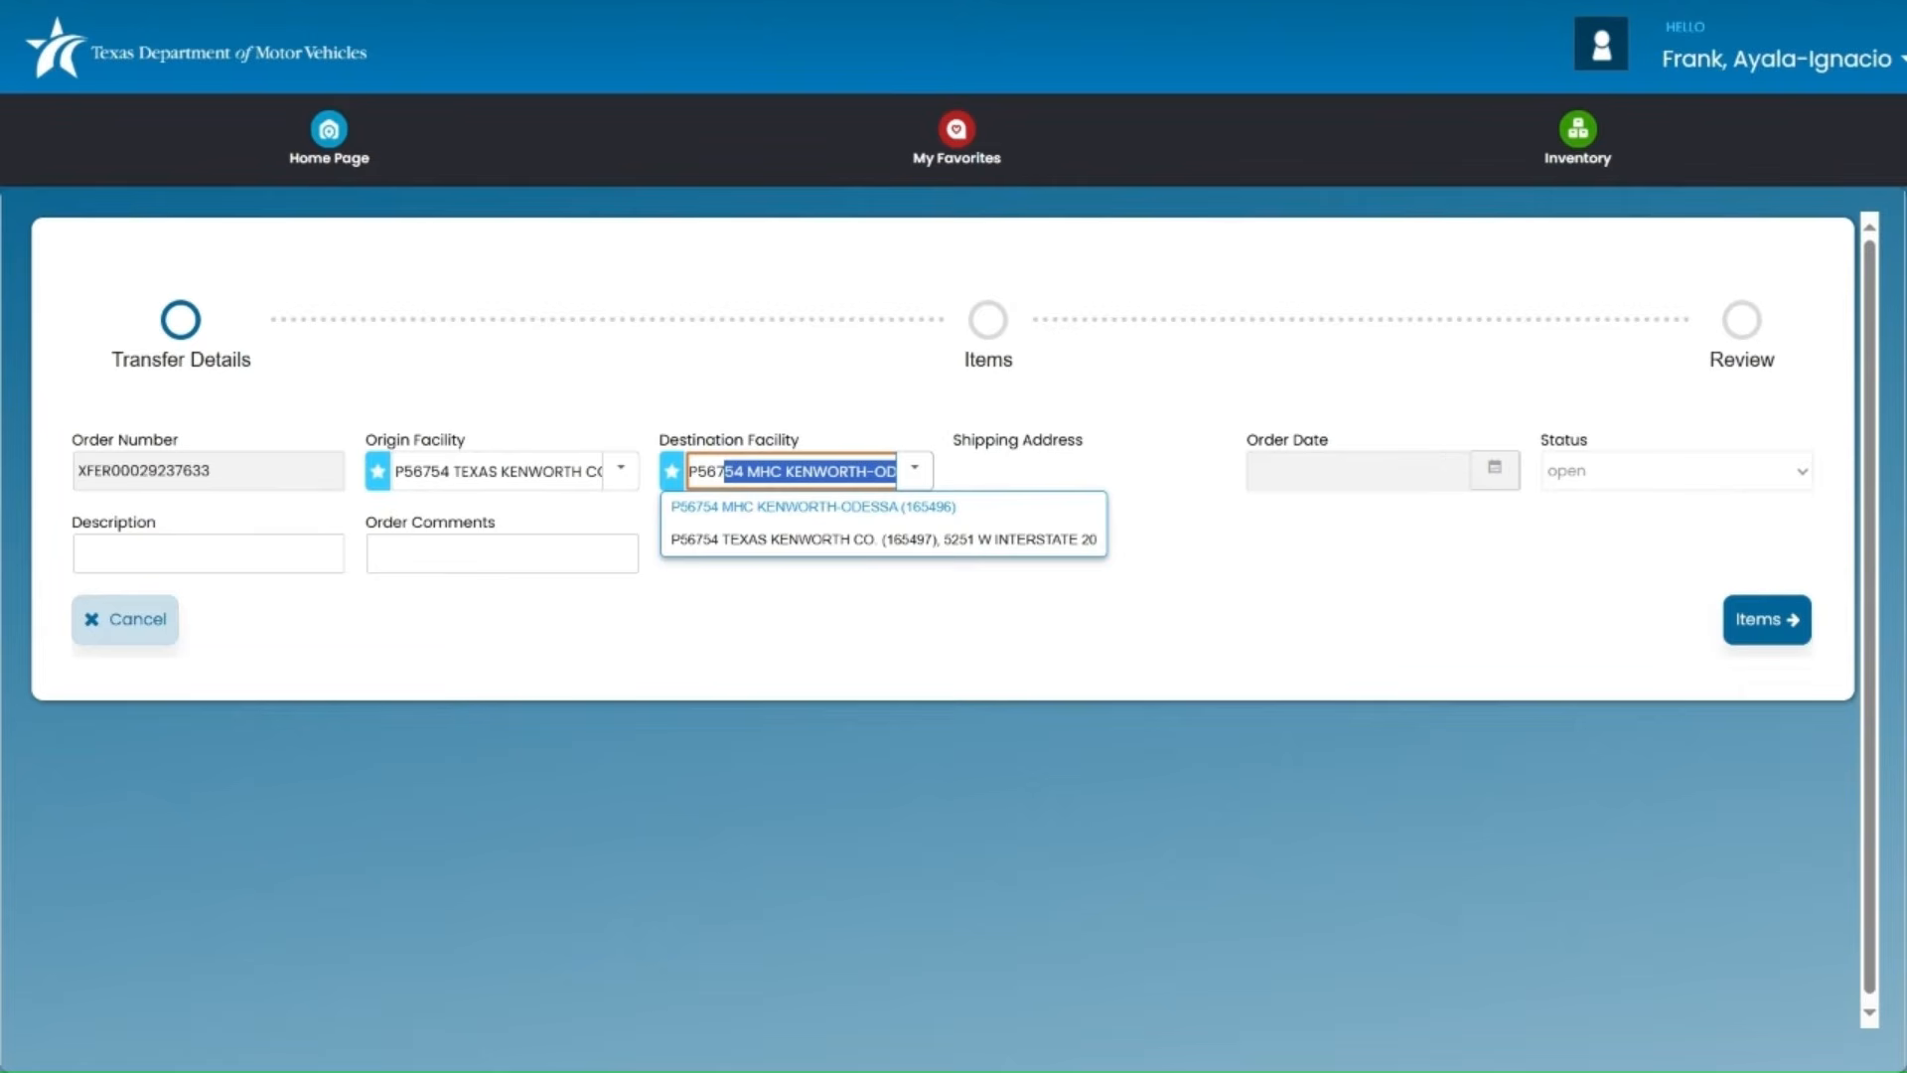
{"action": "left_click", "coordinate": [874, 508]}
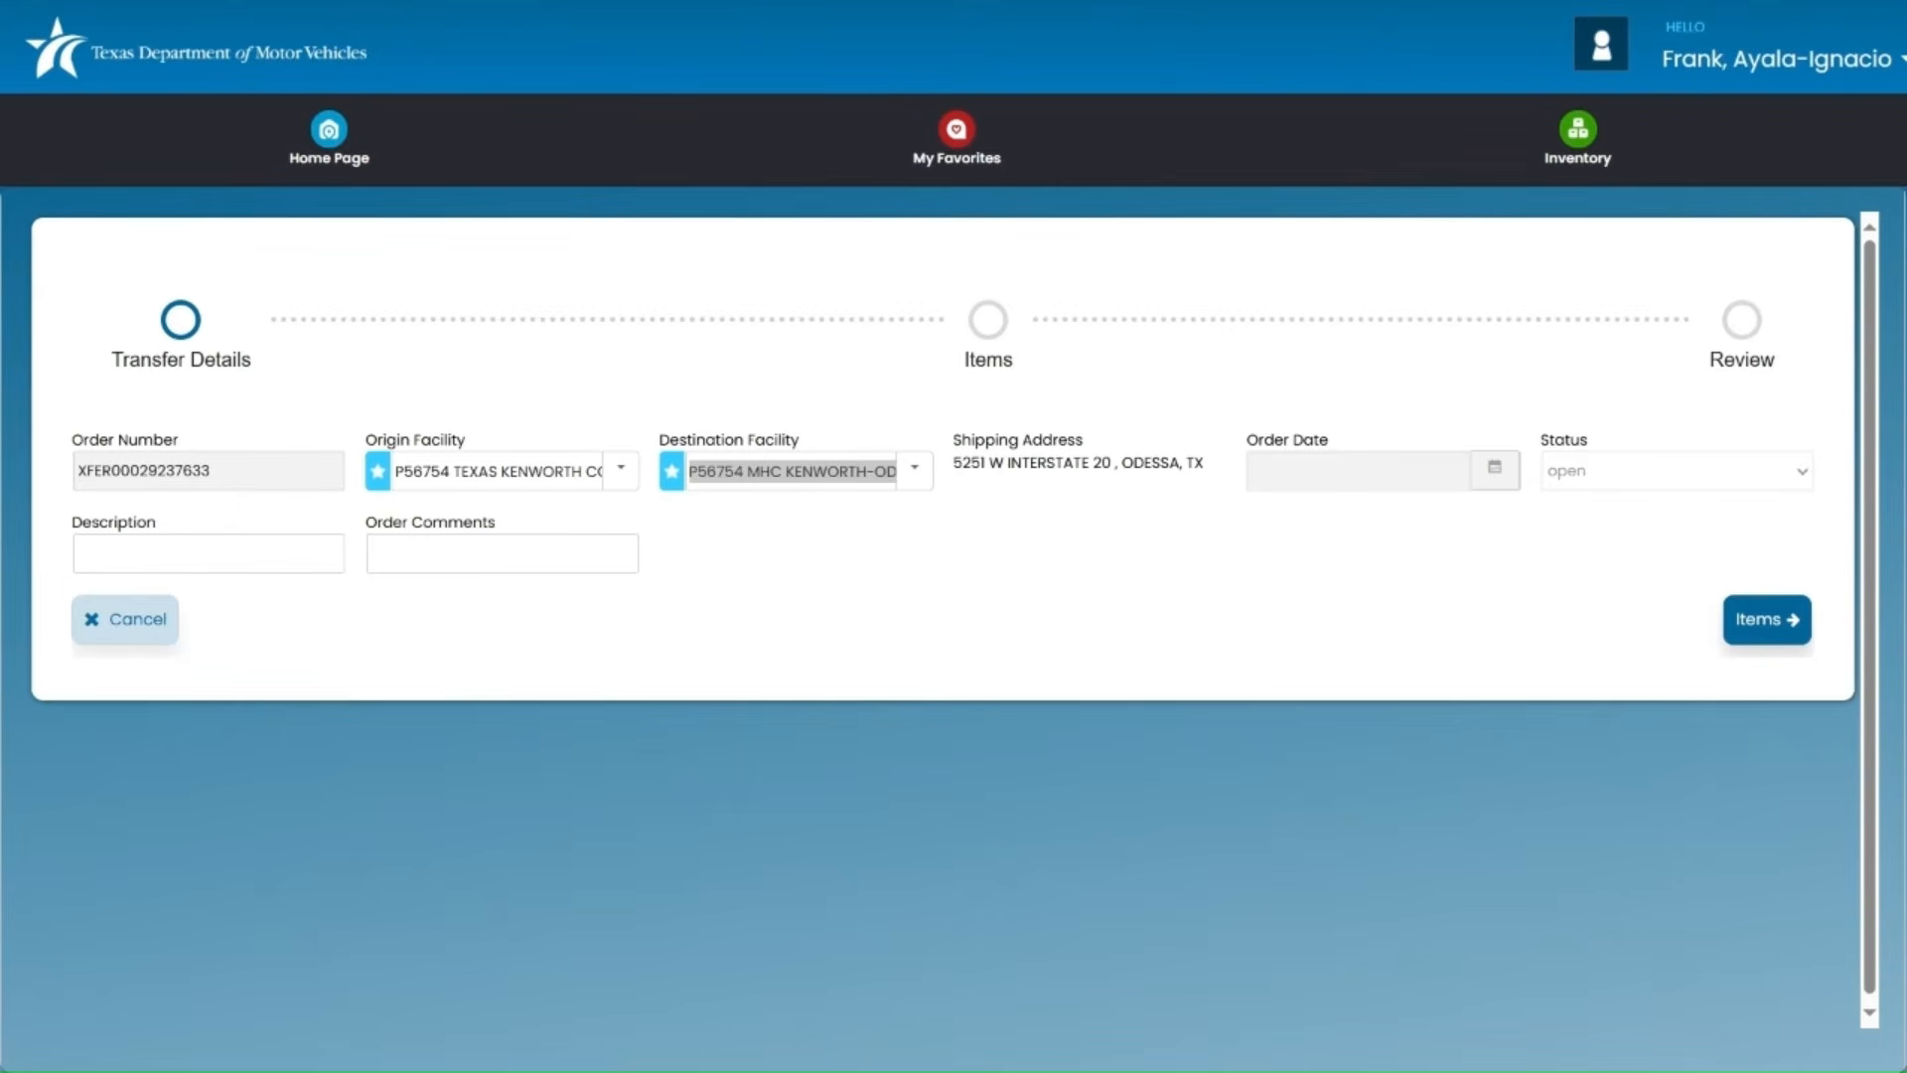
Proceed to the order's items and search the origin facility's available plates without any filters.
{"action": "left_click", "coordinate": [1769, 620]}
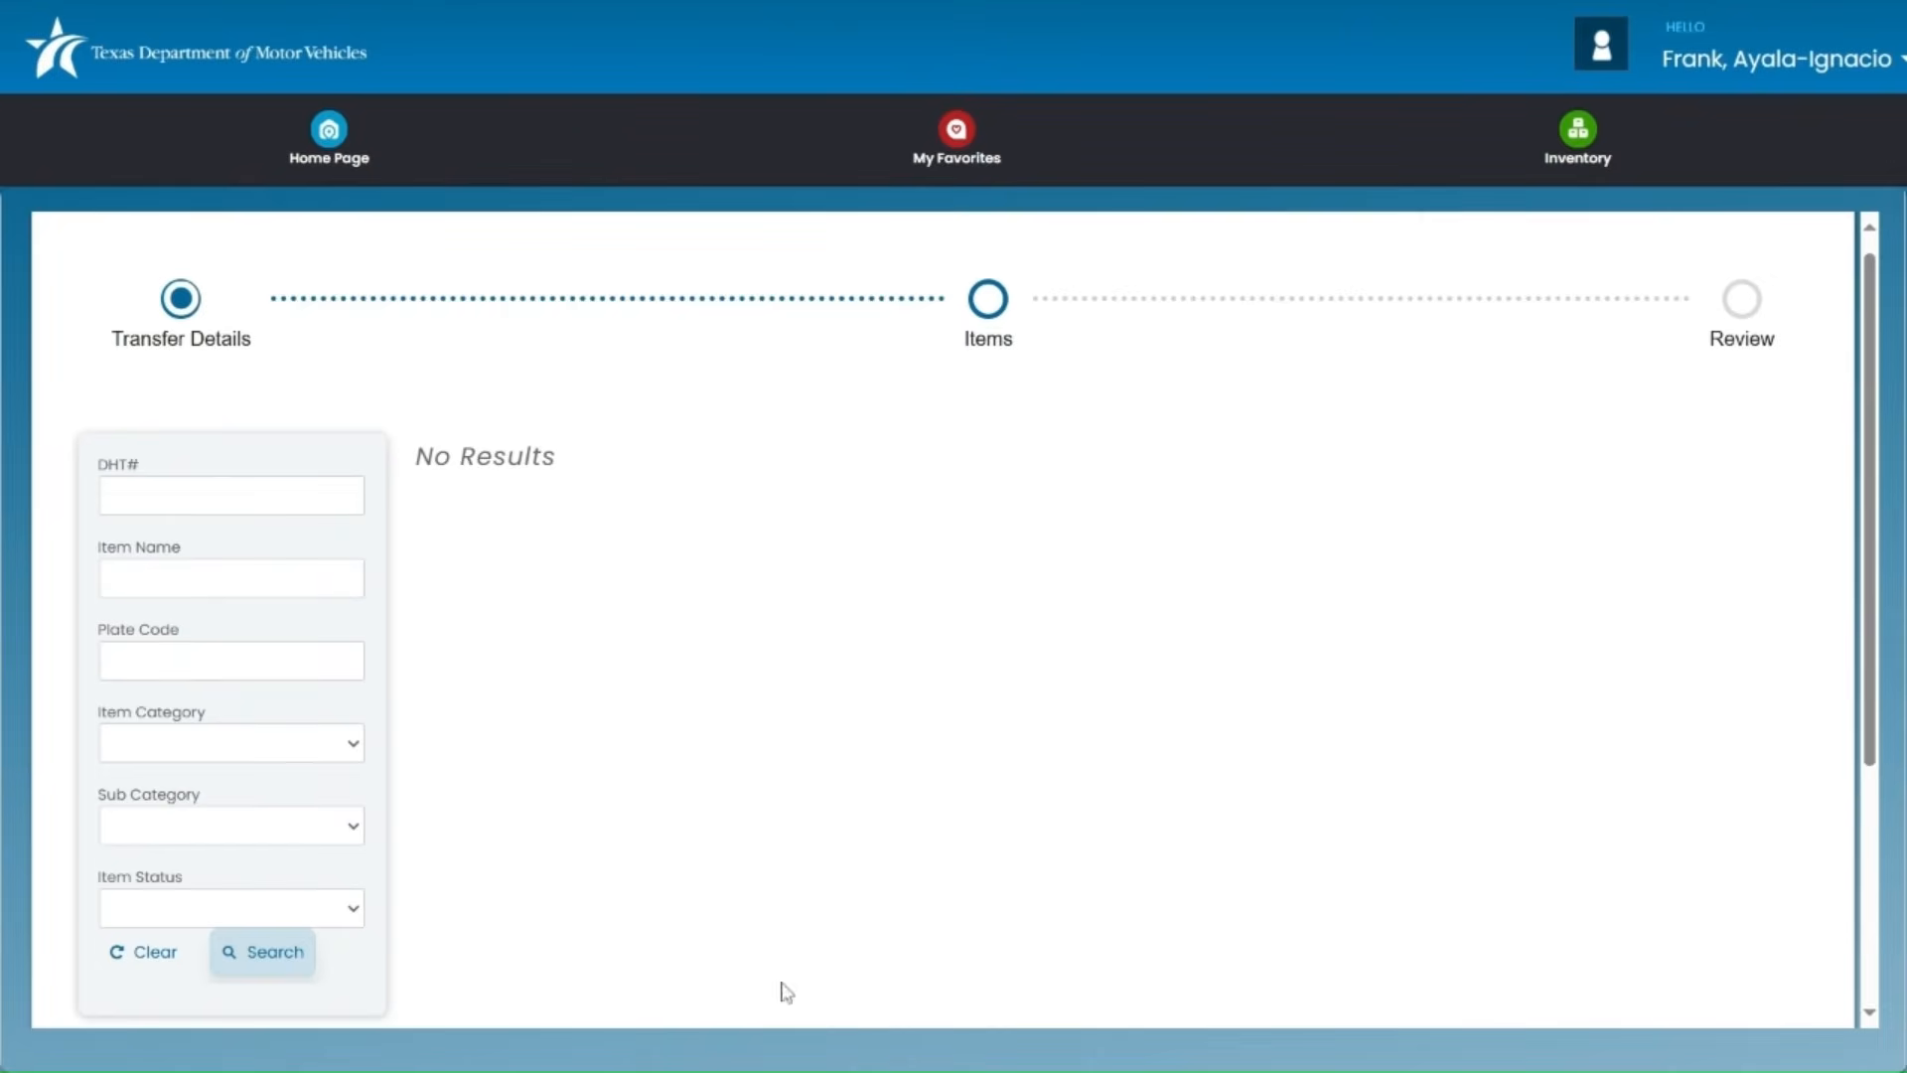
{"action": "scroll", "coordinate": [308, 958], "scroll_direction": "down", "scroll_amount": 1}
{"action": "scroll", "coordinate": [277, 874], "scroll_direction": "up", "scroll_amount": 1}
{"action": "left_click", "coordinate": [262, 953]}
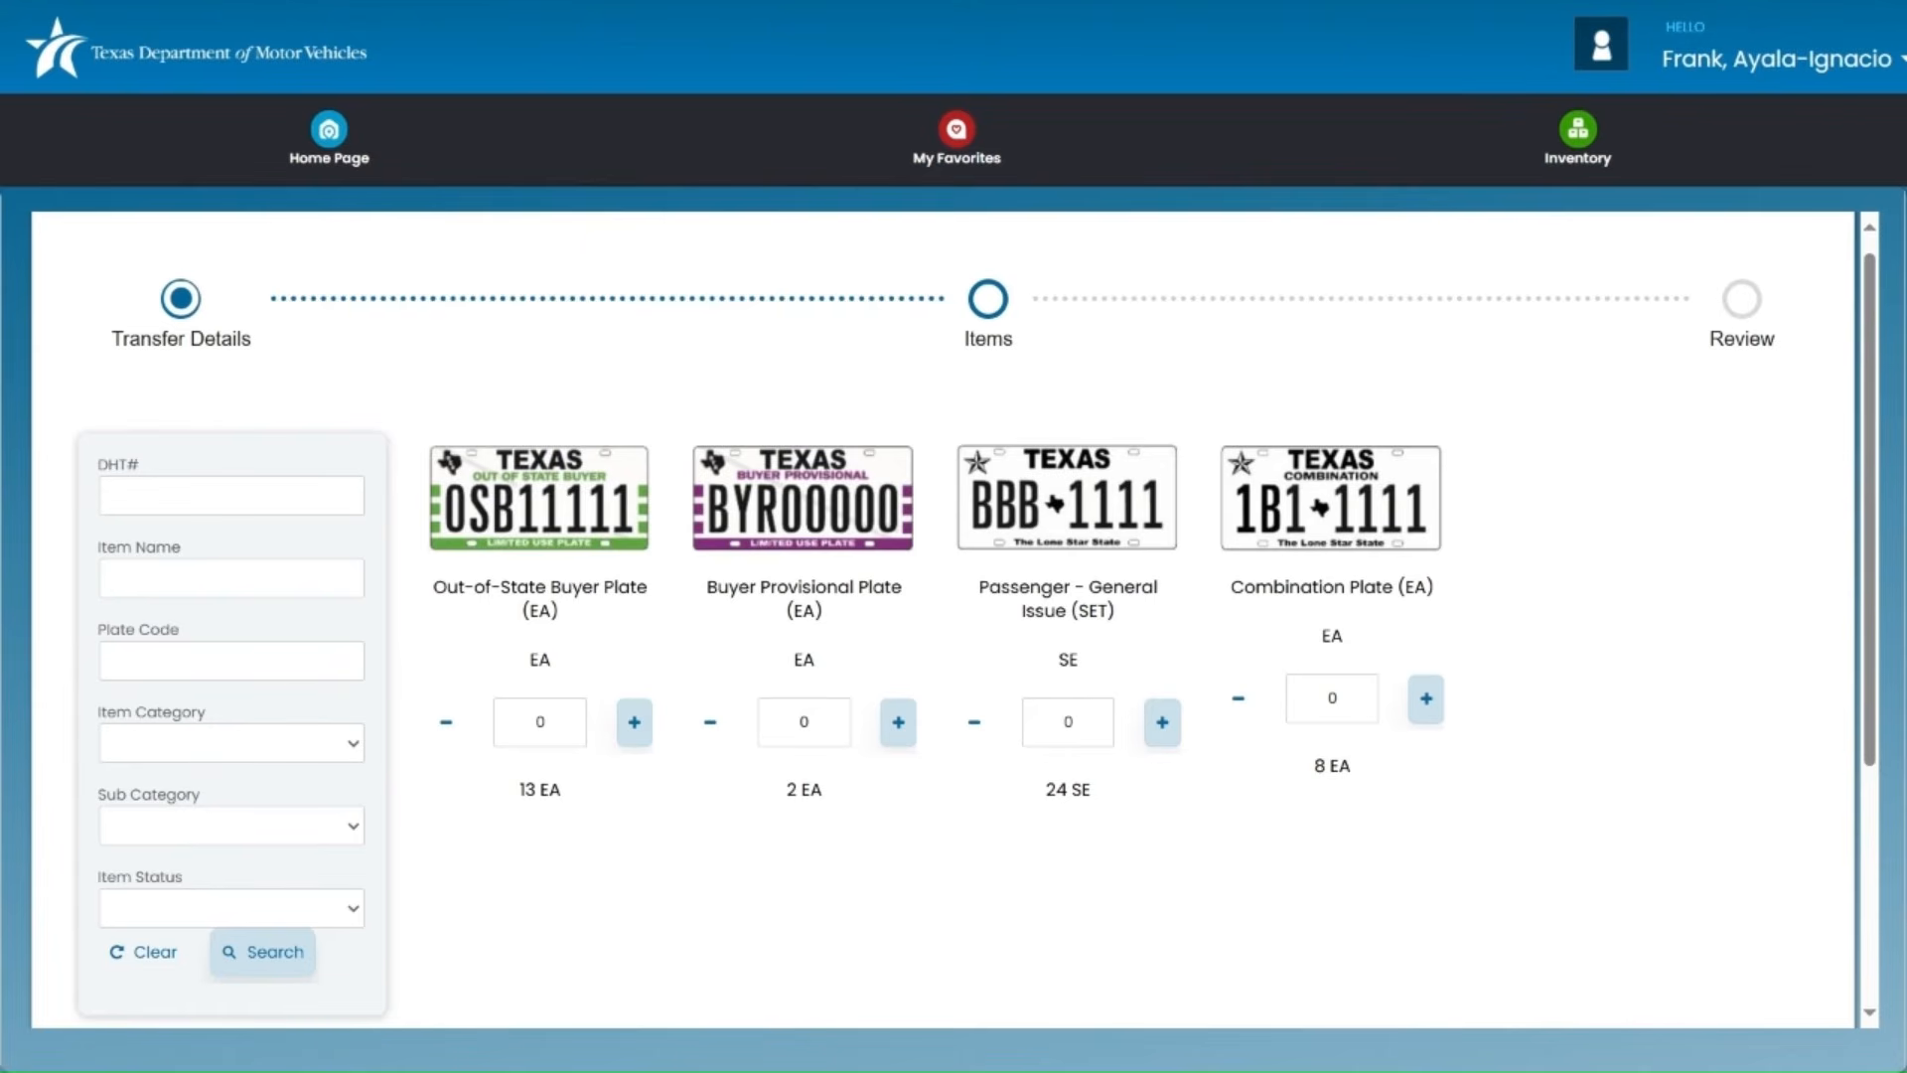
Set the transfer quantities to 5 Out-of-State Buyer, 1 Buyer Provisional, 12 Passenger - General Issue and 4 Combination plates.
{"action": "left_click", "coordinate": [635, 731]}
{"action": "left_click", "coordinate": [898, 729]}
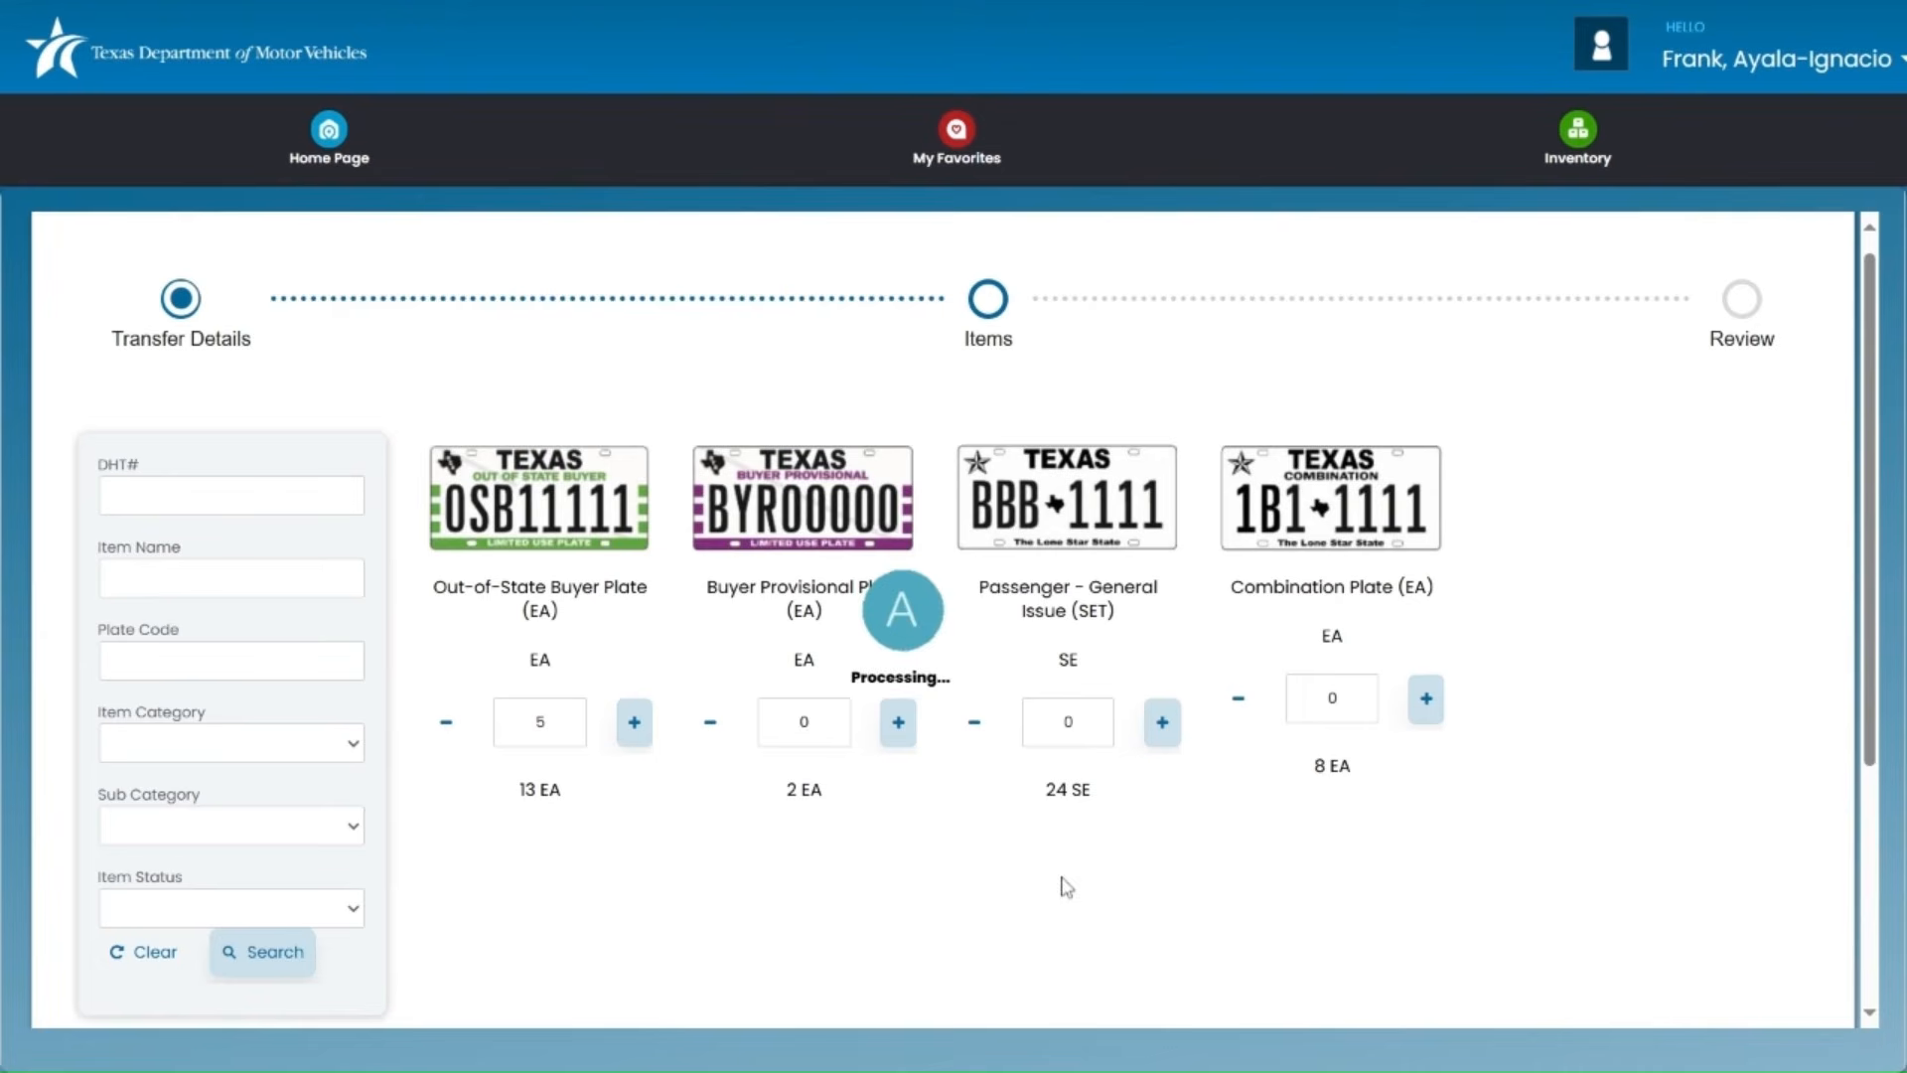
{"action": "left_click", "coordinate": [1162, 730]}
{"action": "left_click", "coordinate": [1162, 723]}
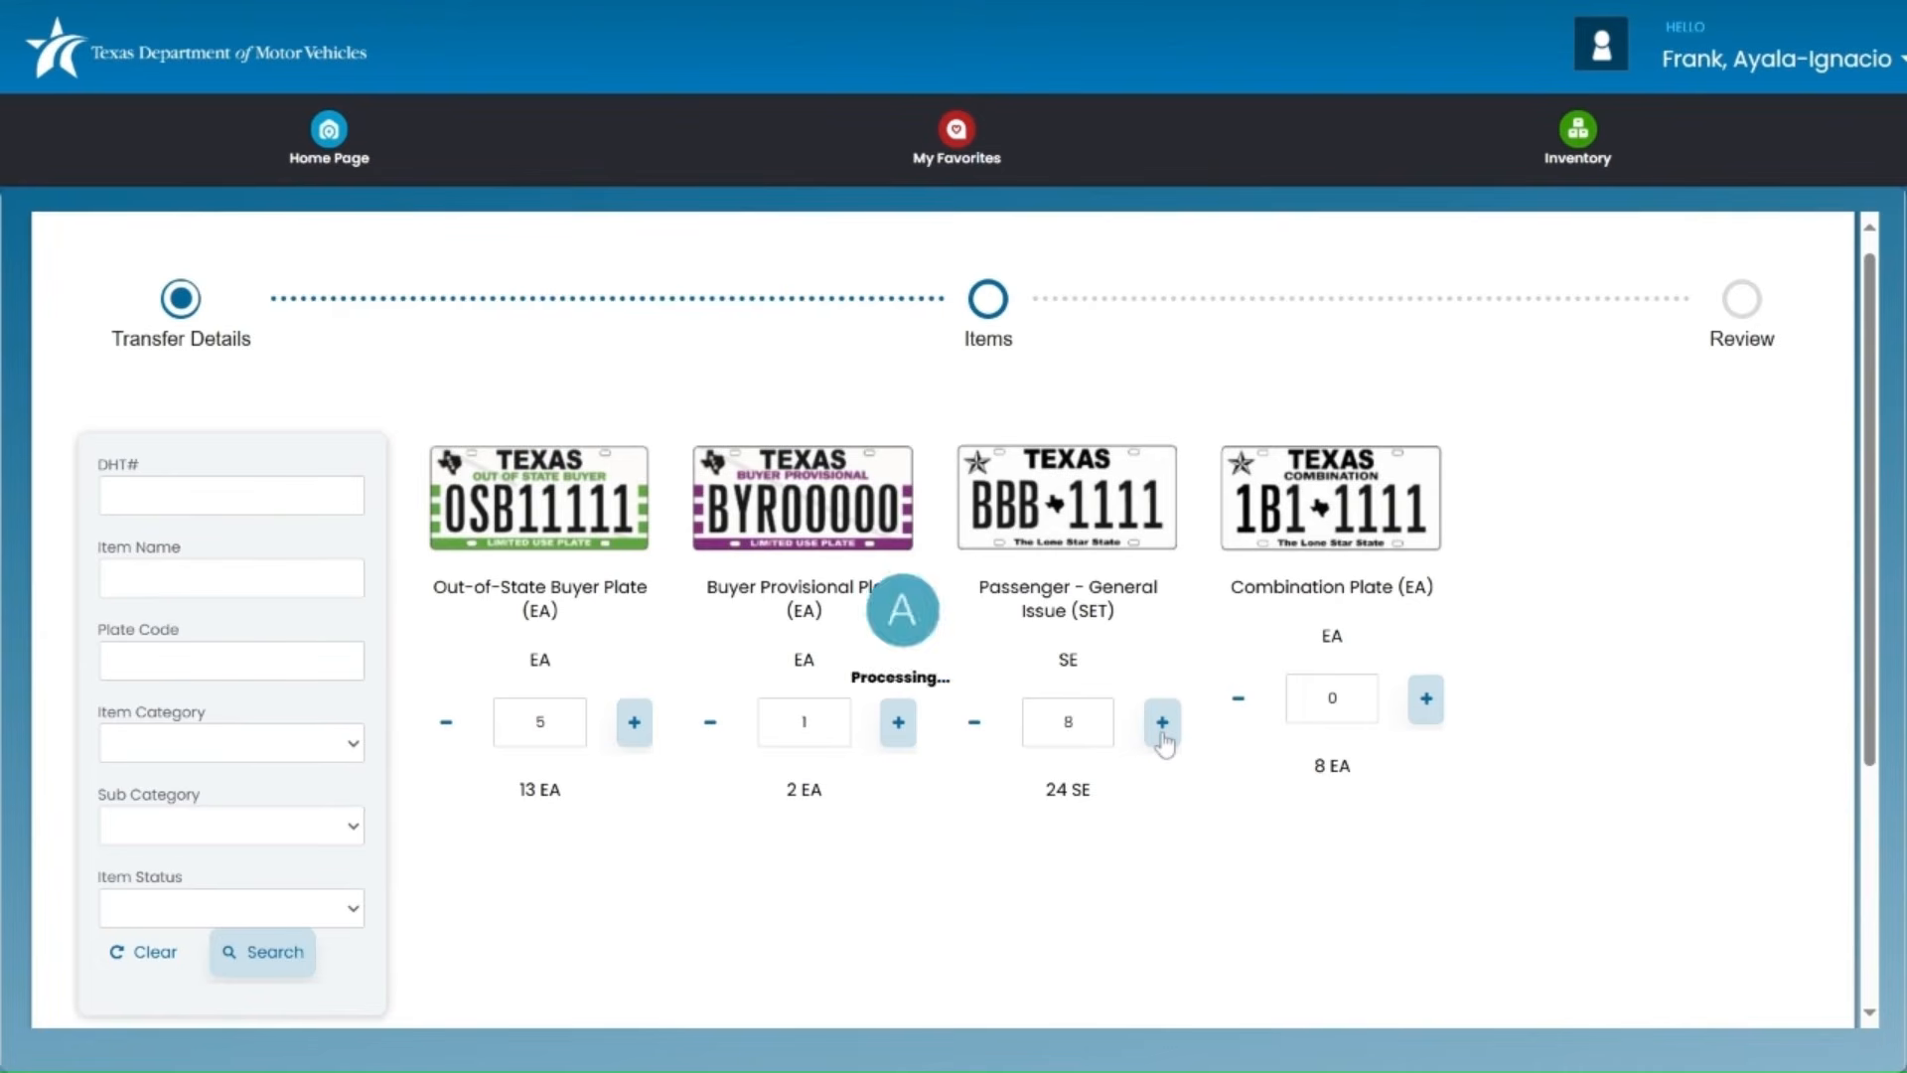
{"action": "left_click", "coordinate": [1333, 699]}
{"action": "key", "text": "BackSpace"}
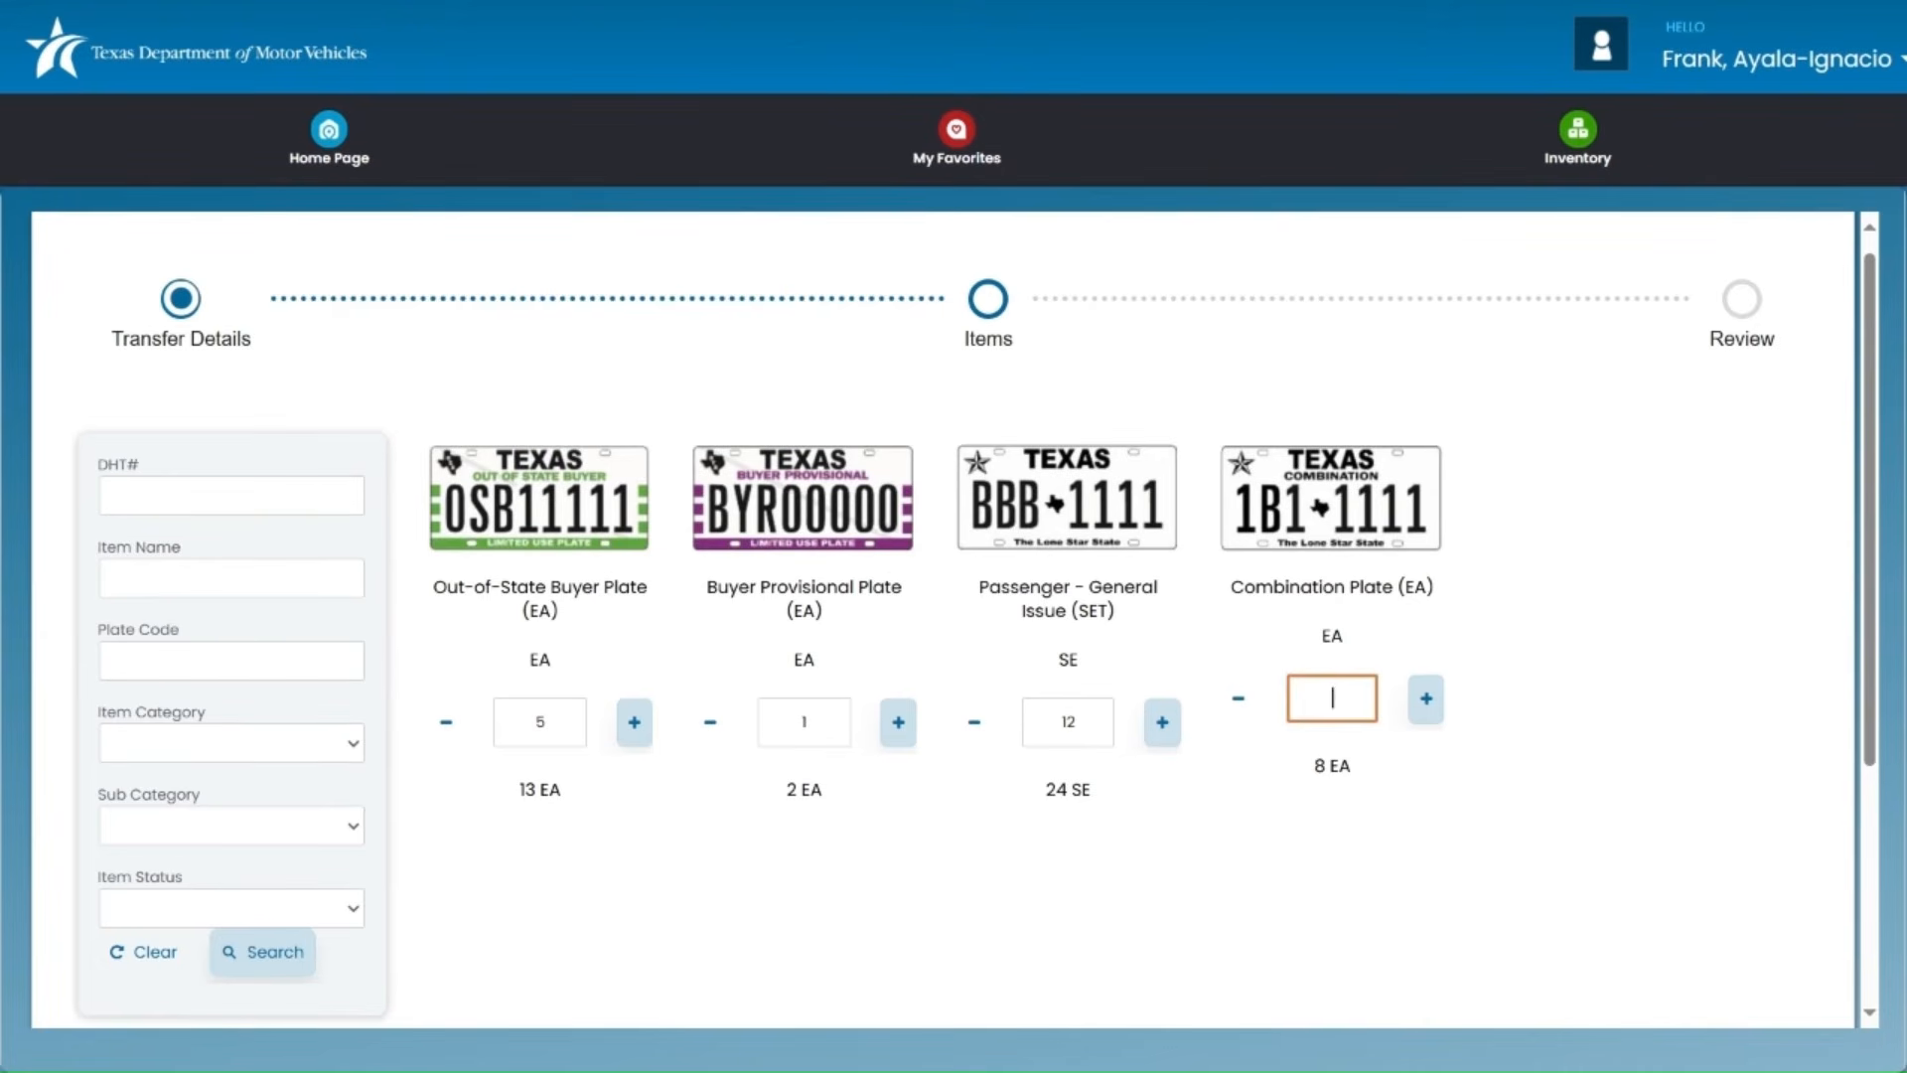
{"action": "type", "text": "4"}
Proceed to the review, check the transfer order summary, then submit the transfer and finish without printing.
{"action": "scroll", "coordinate": [1192, 703], "scroll_direction": "down", "scroll_amount": 3}
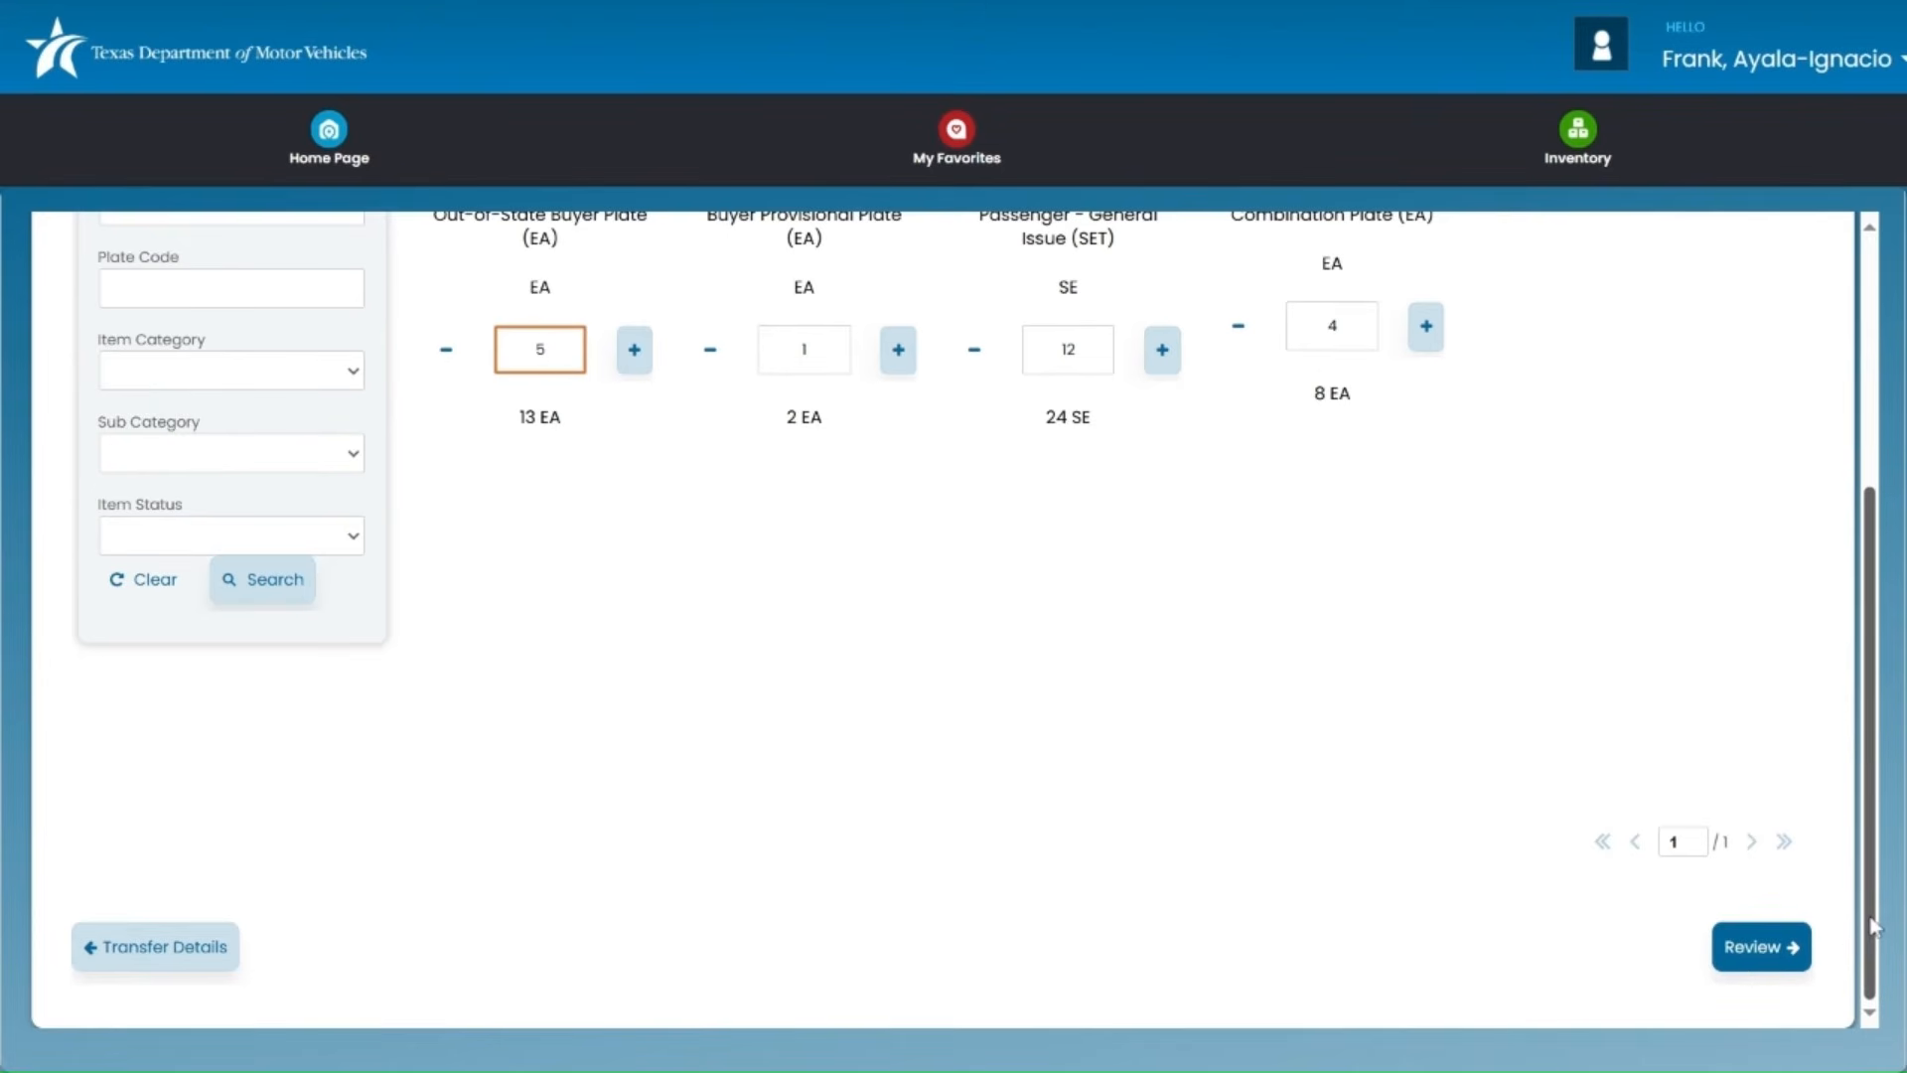
{"action": "mouse_move", "coordinate": [1871, 926]}
{"action": "left_mouse_down"}
{"action": "mouse_move", "coordinate": [1876, 854]}
{"action": "mouse_move", "coordinate": [1877, 904]}
{"action": "left_mouse_up"}
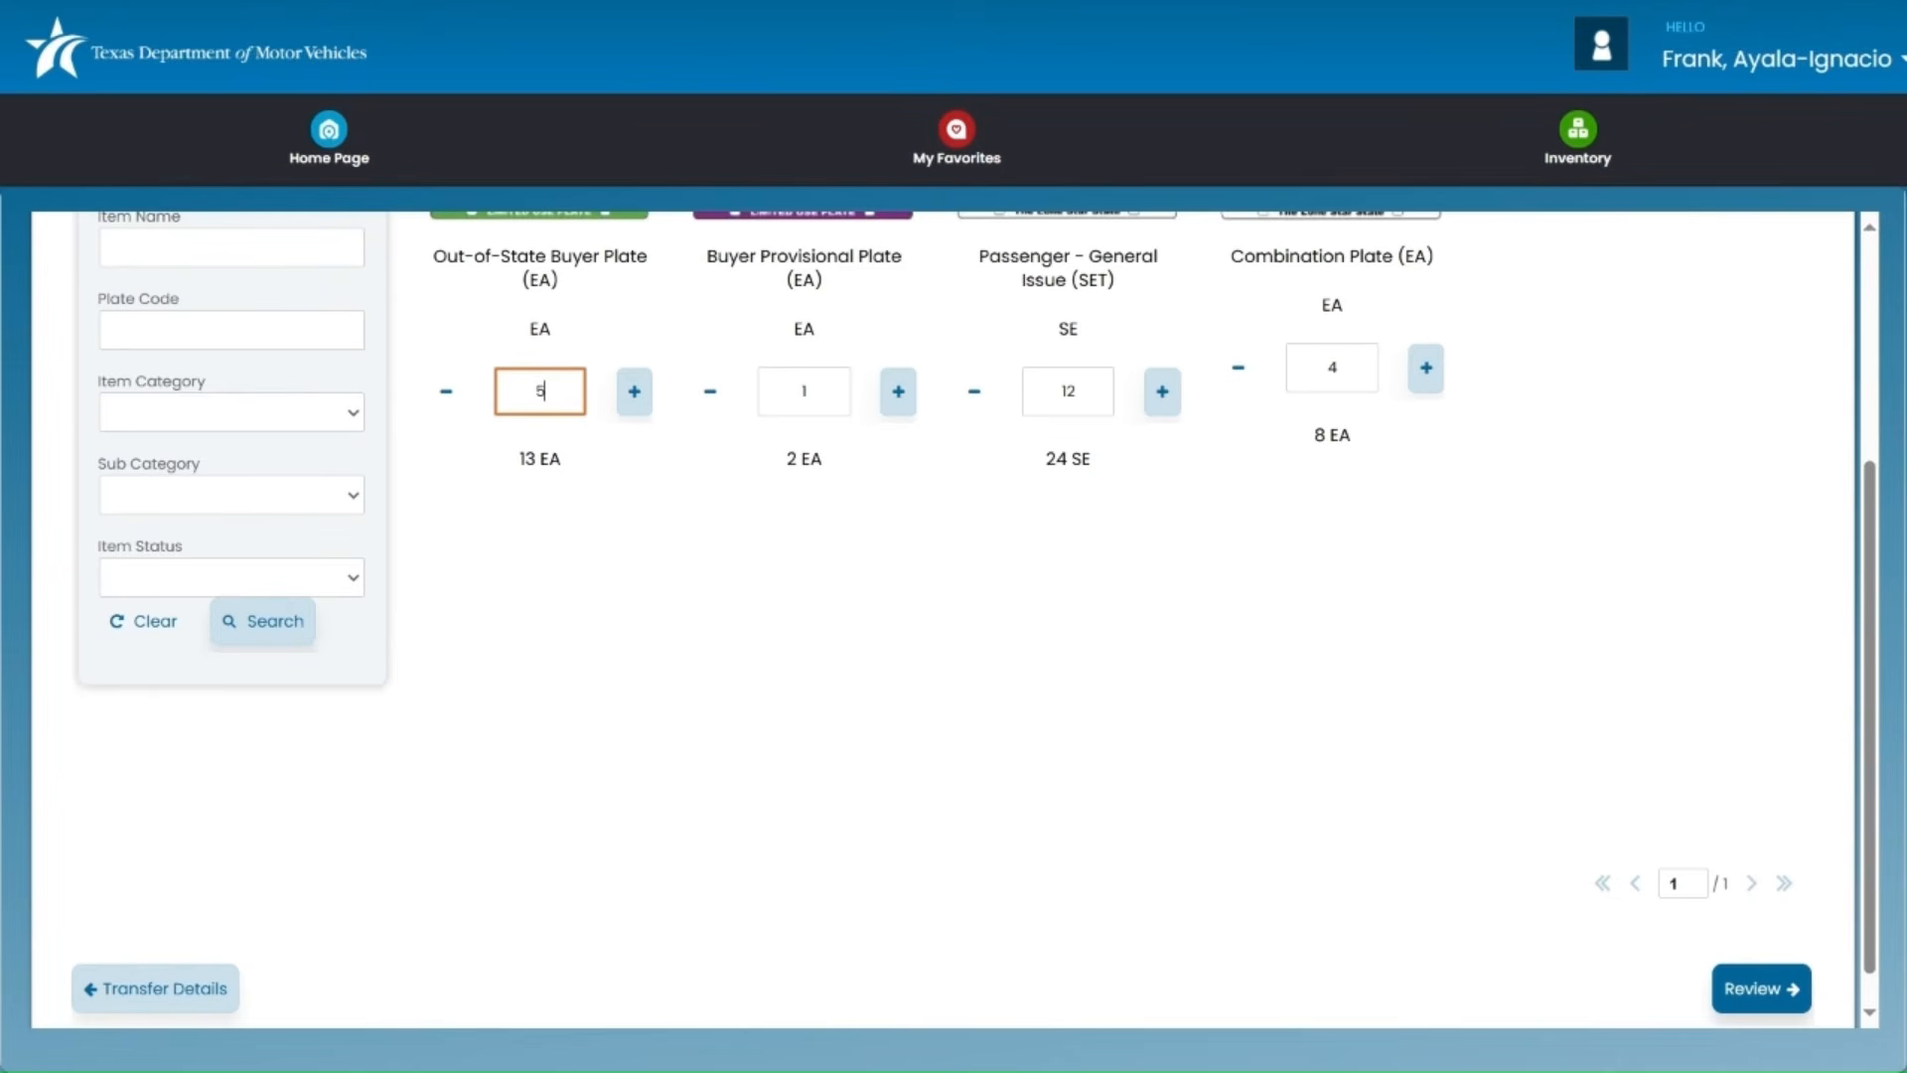
{"action": "left_click", "coordinate": [1754, 990]}
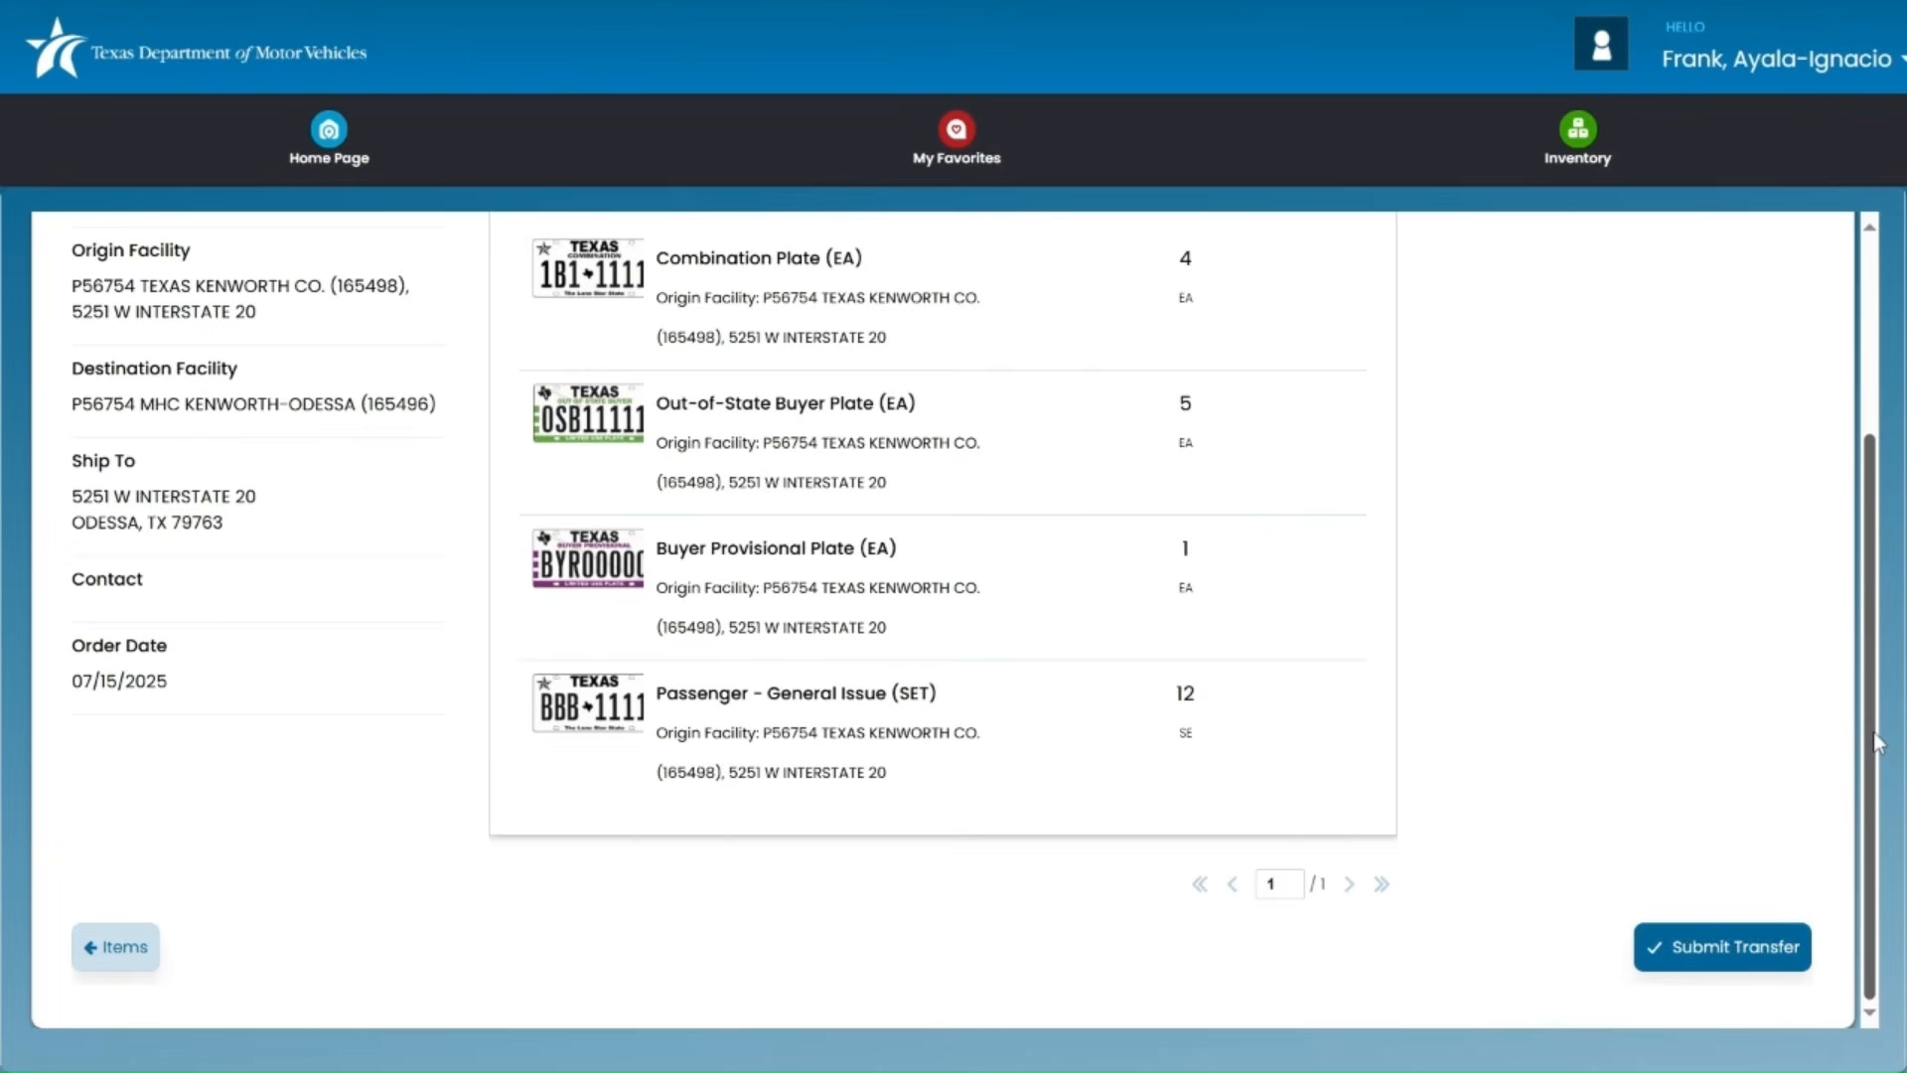
{"action": "left_click_drag", "start_coordinate": [1875, 743], "coordinate": [1863, 562]}
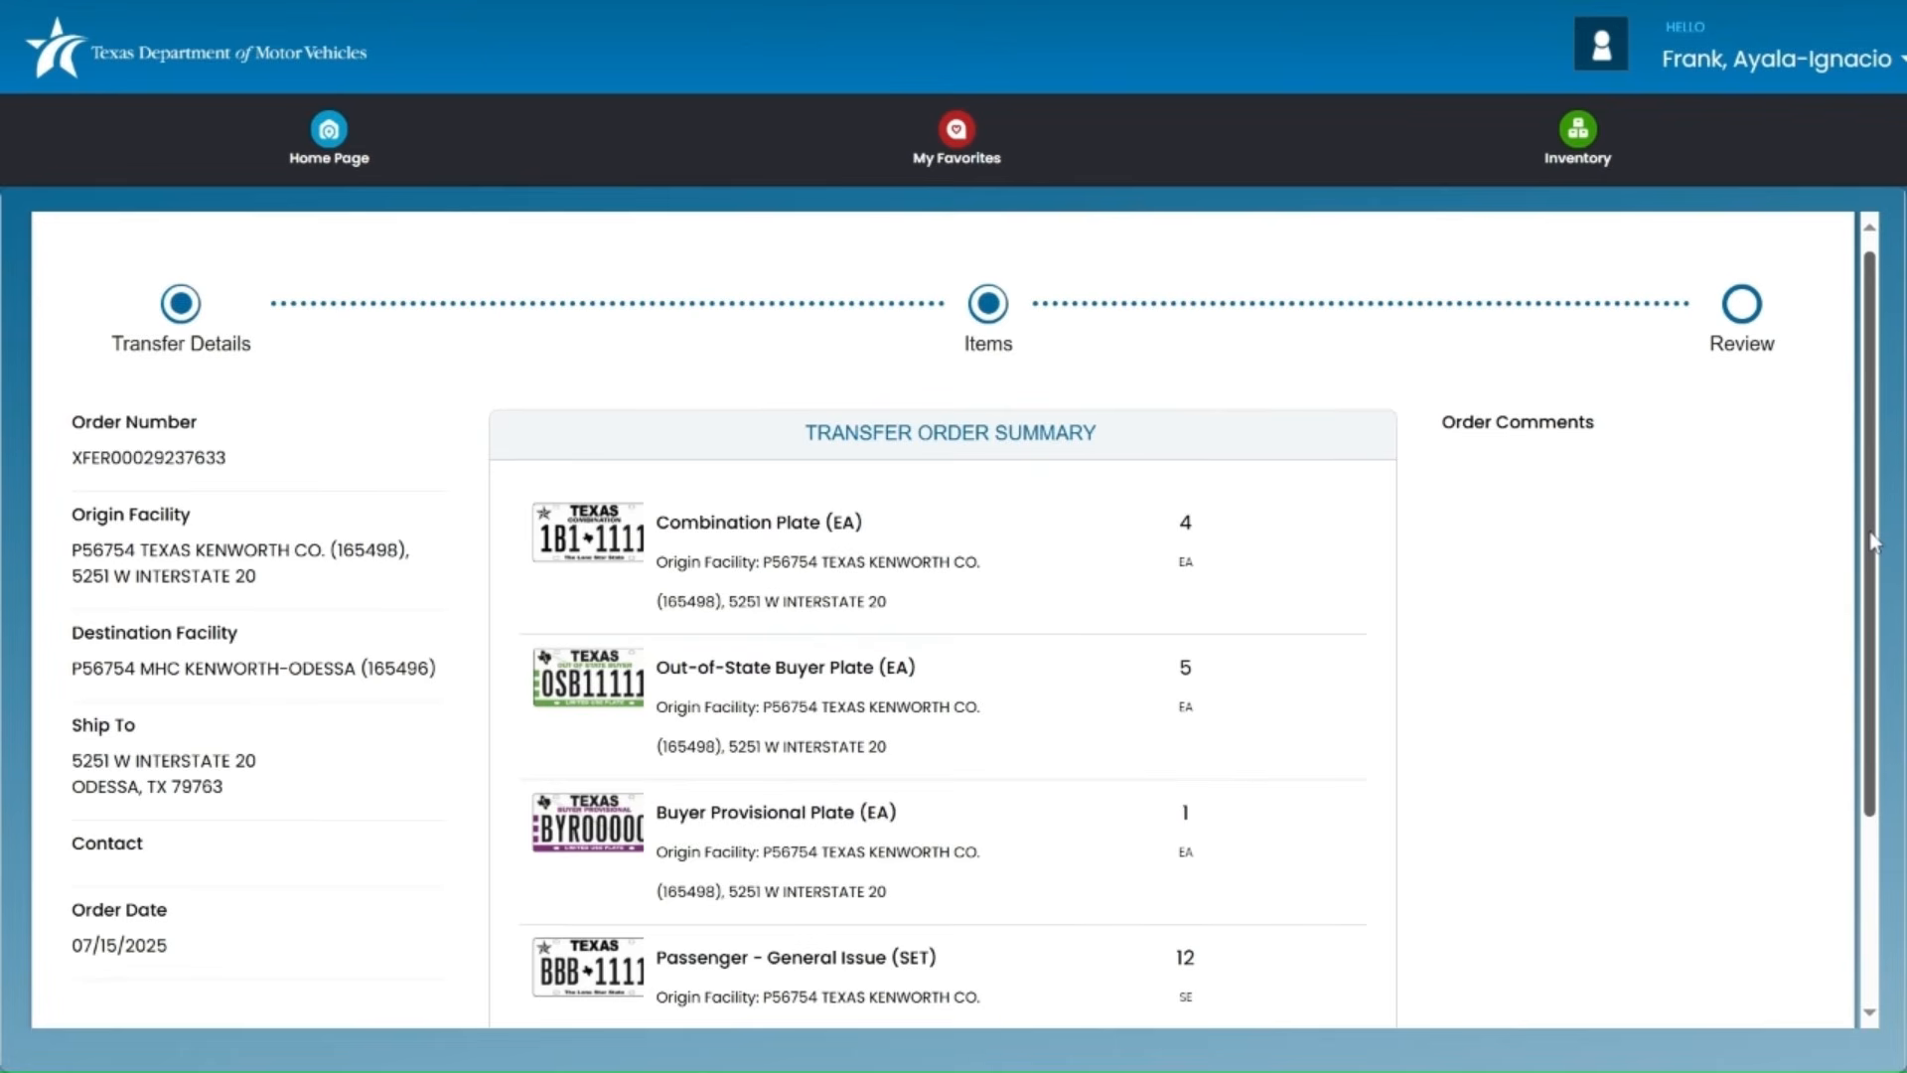
{"action": "left_click_drag", "start_coordinate": [1873, 542], "coordinate": [1873, 556]}
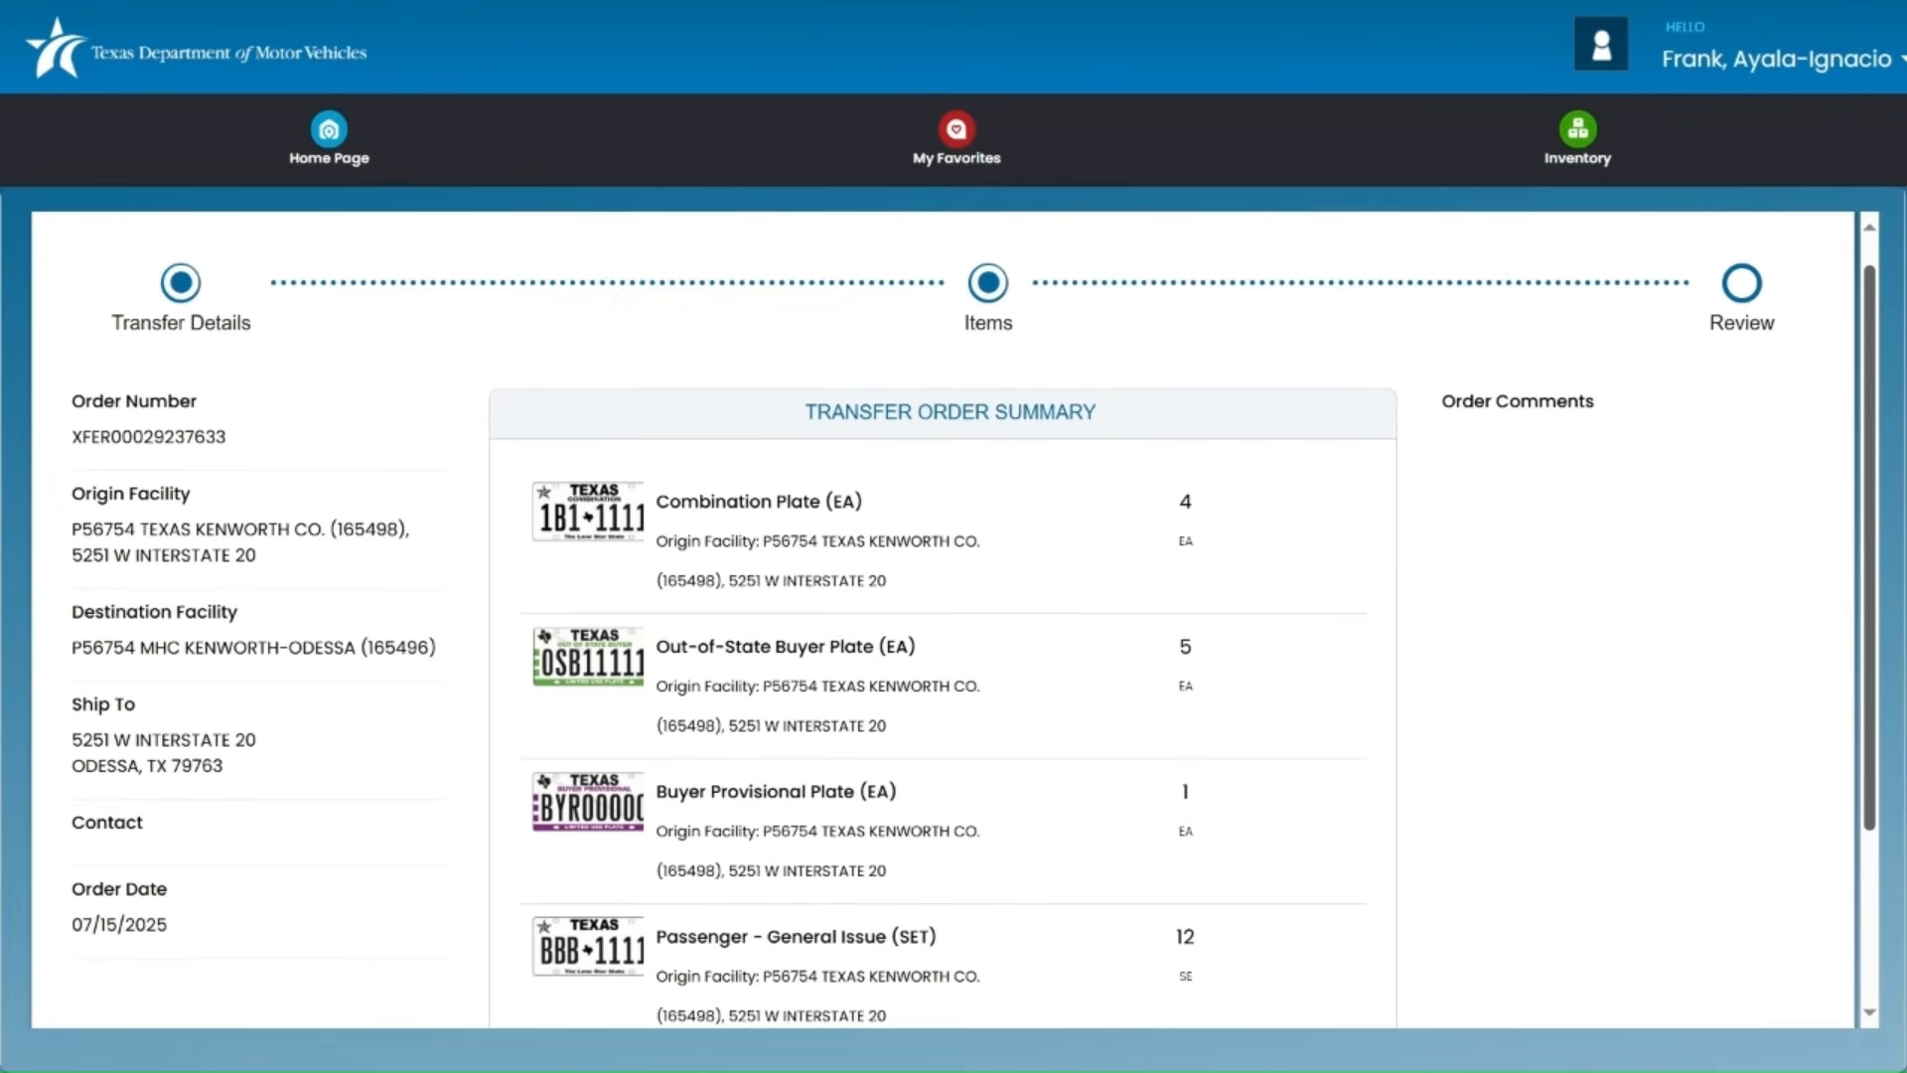
{"action": "scroll", "coordinate": [294, 673], "scroll_direction": "down", "scroll_amount": 3}
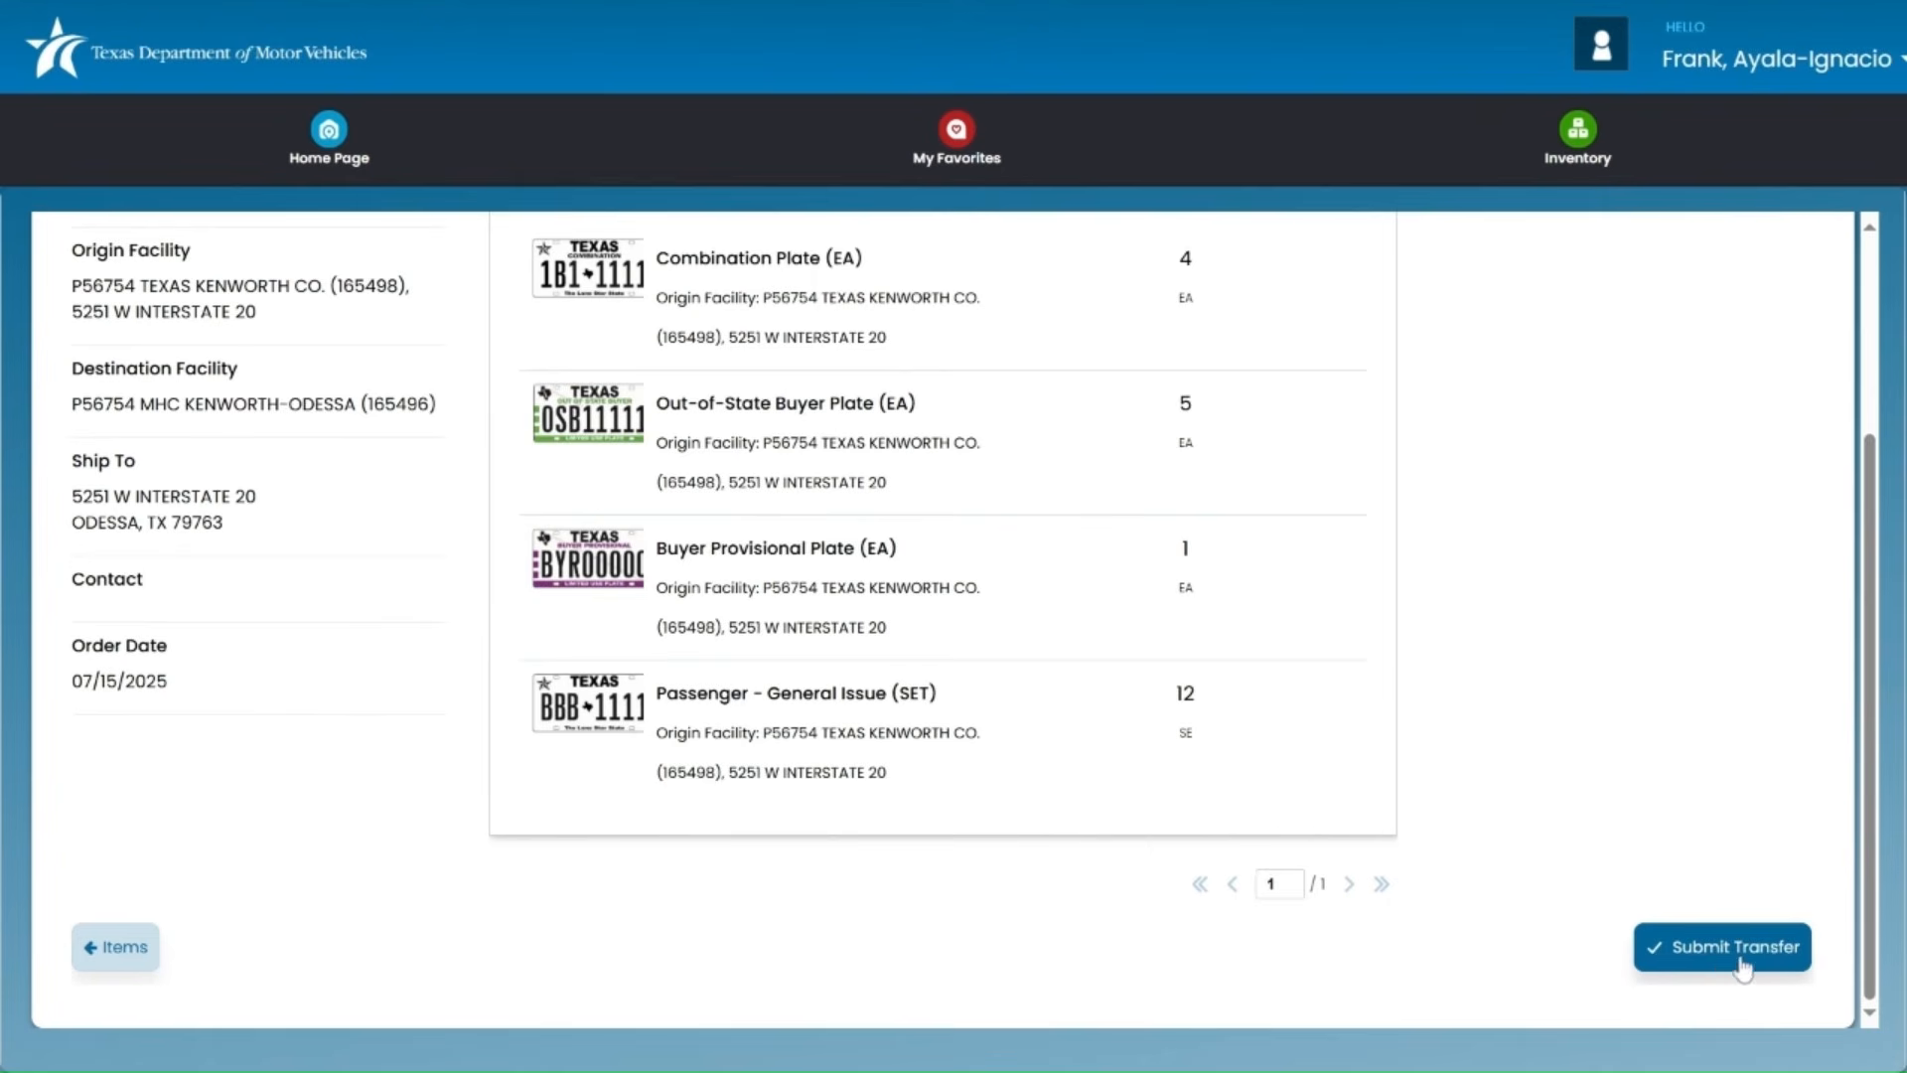
{"action": "left_click", "coordinate": [1722, 954]}
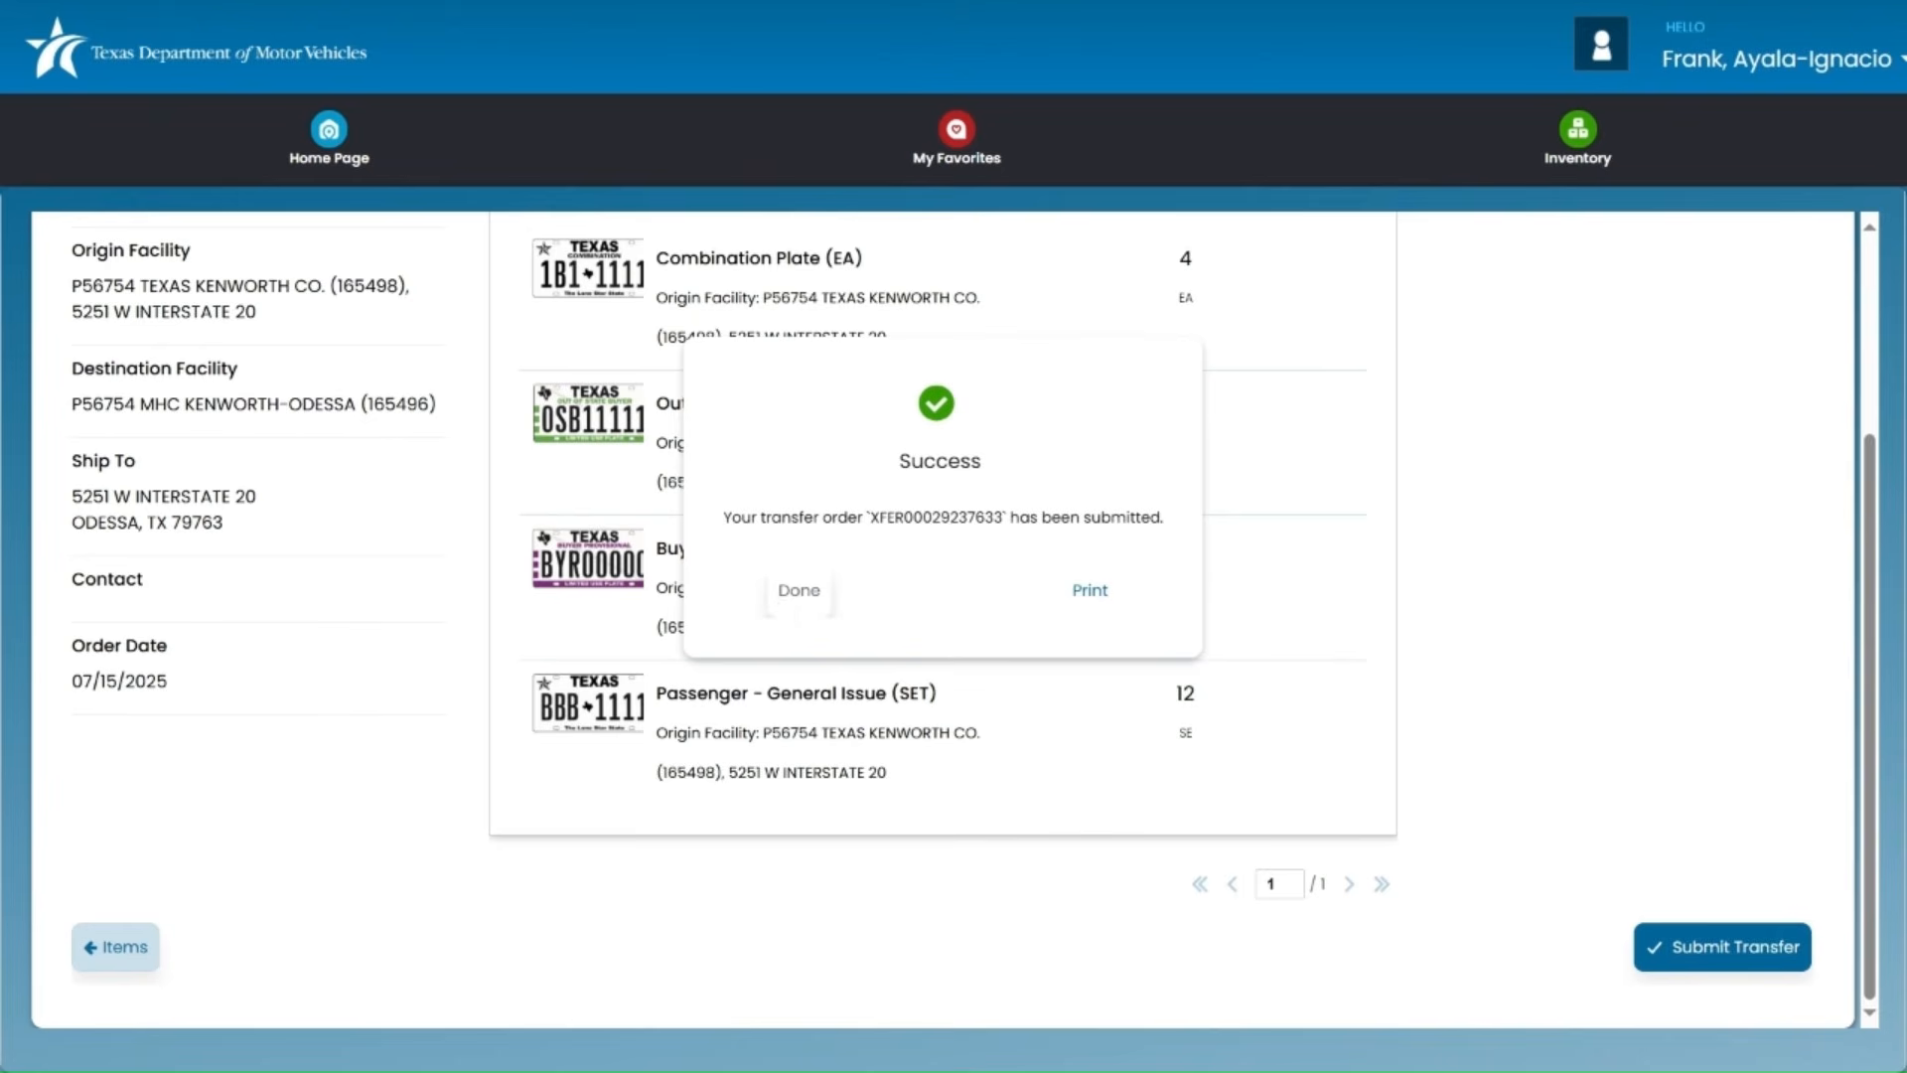
{"action": "left_click", "coordinate": [781, 602]}
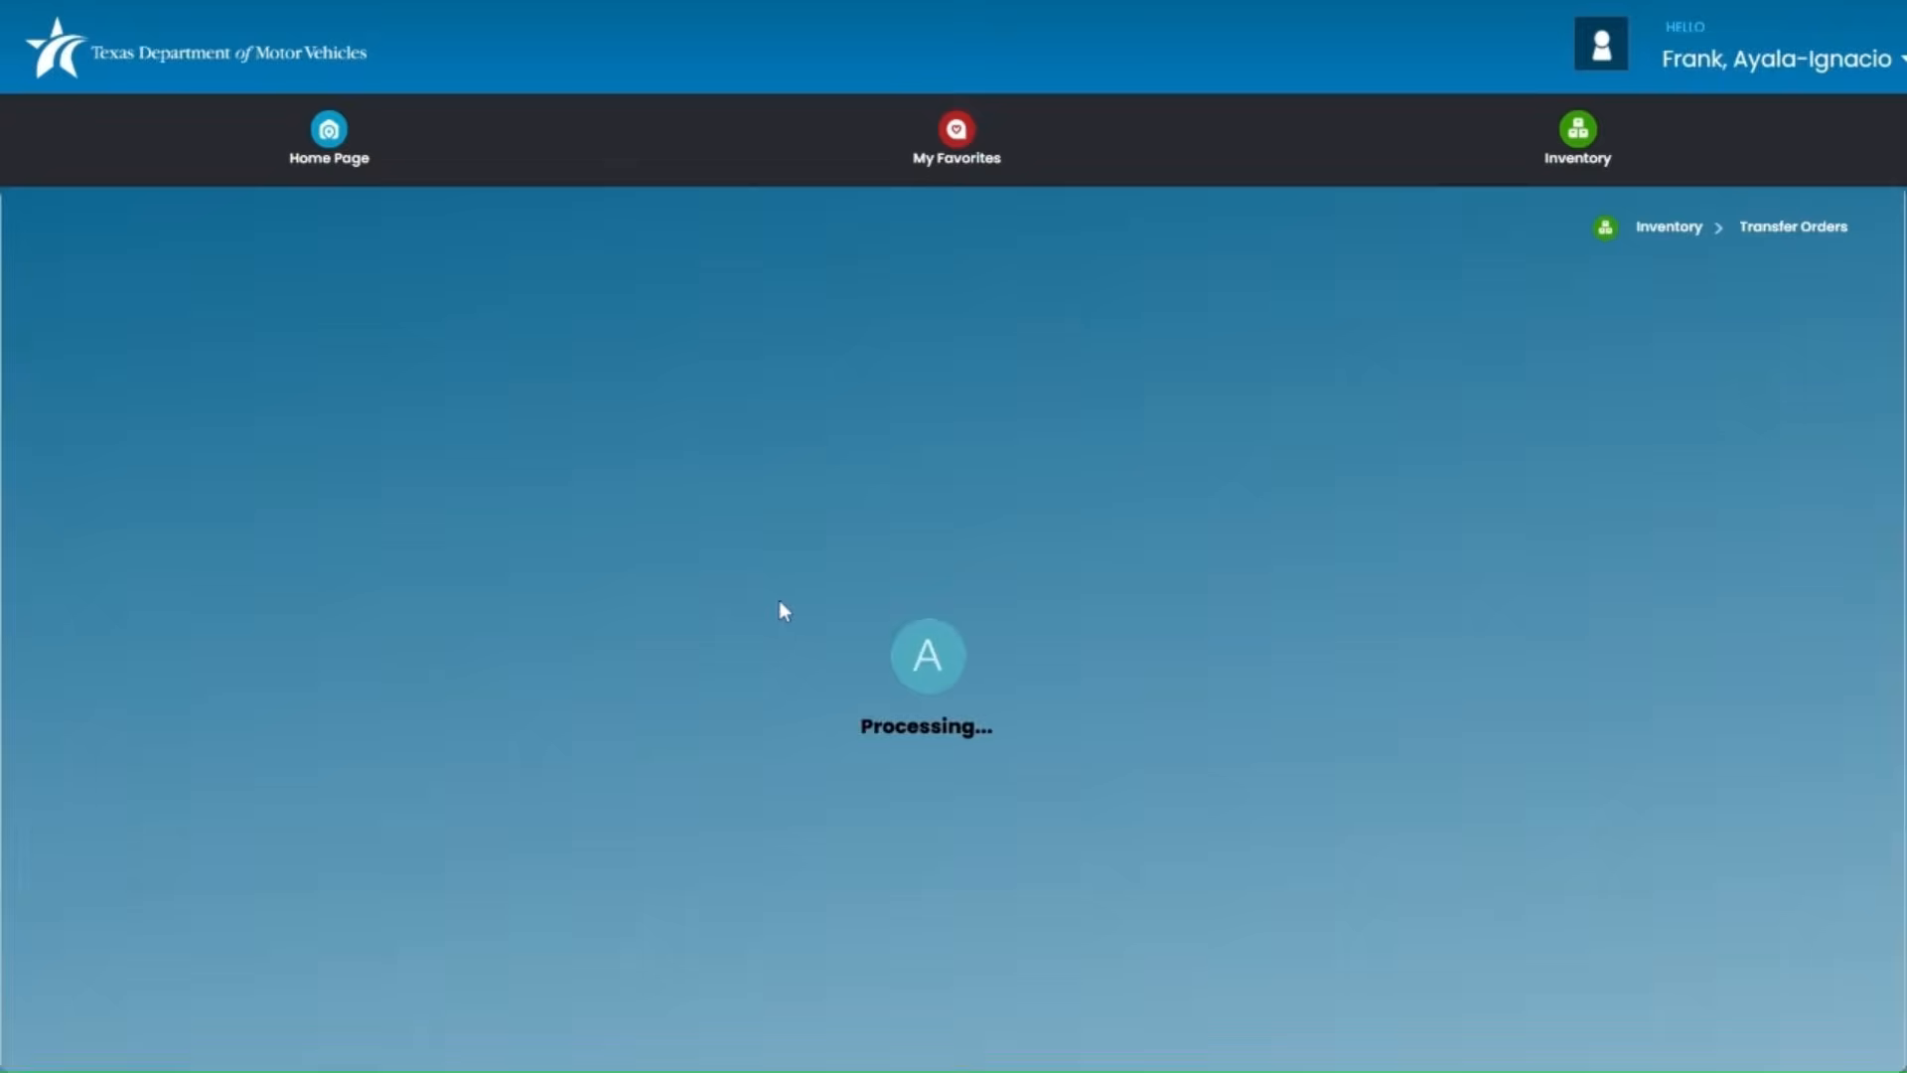